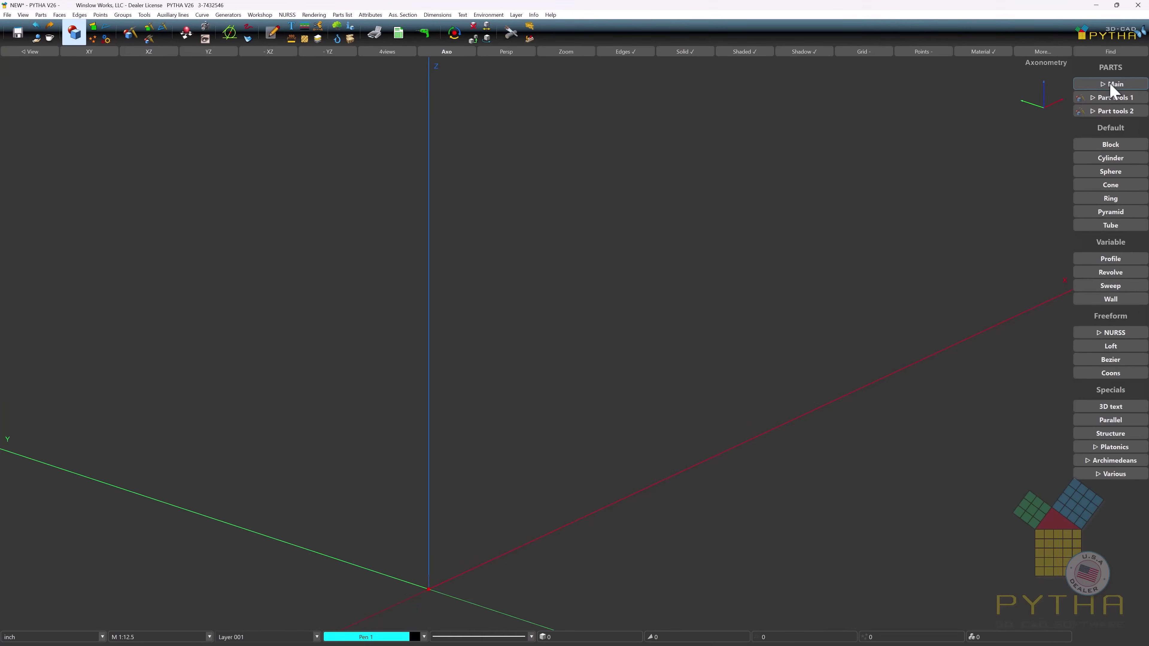
# Step: Create a block at the origin with lengths 34.5, -23.25 and 42 inches
pyautogui.click(1113, 147)
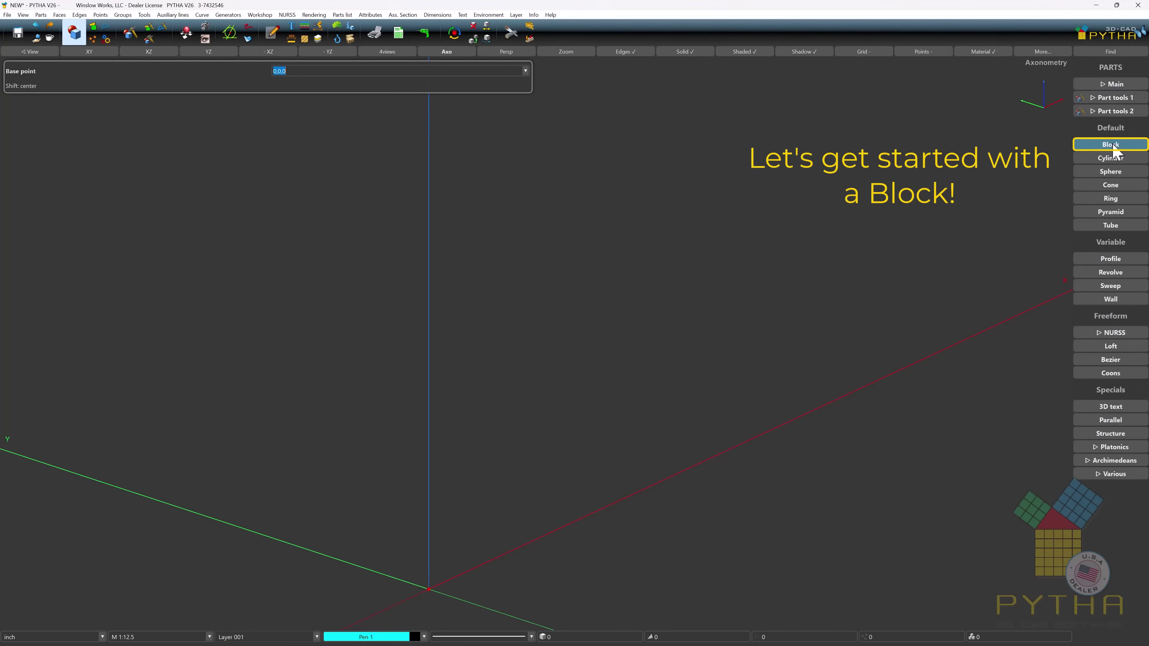
pyautogui.click(830, 235)
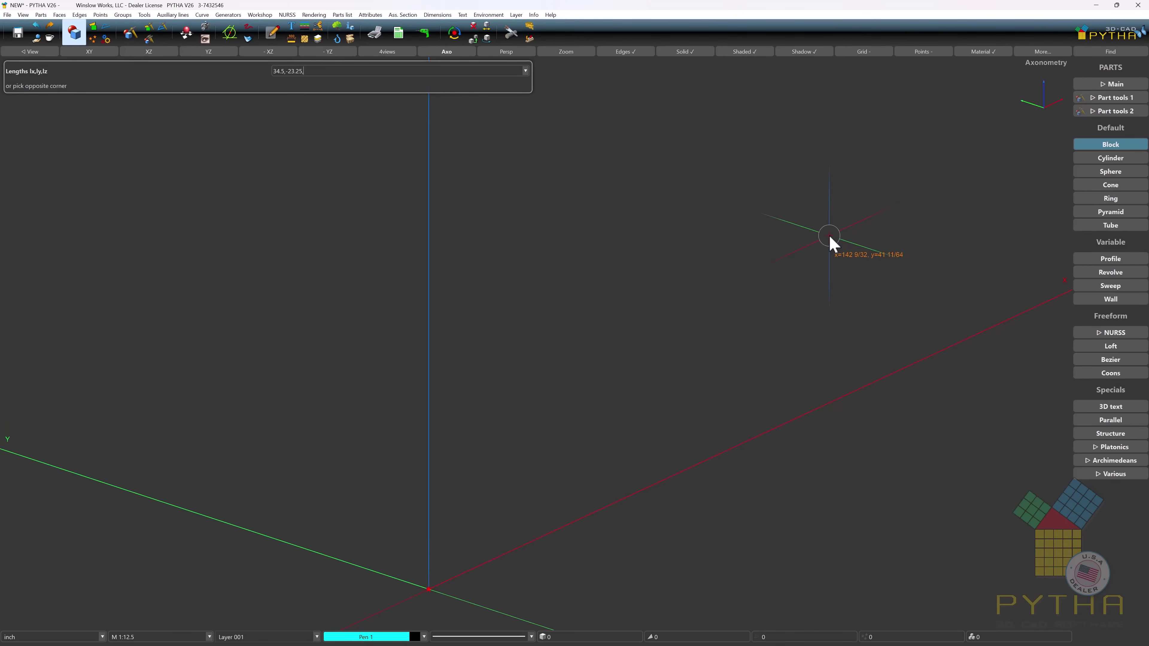
pyautogui.press('Return')
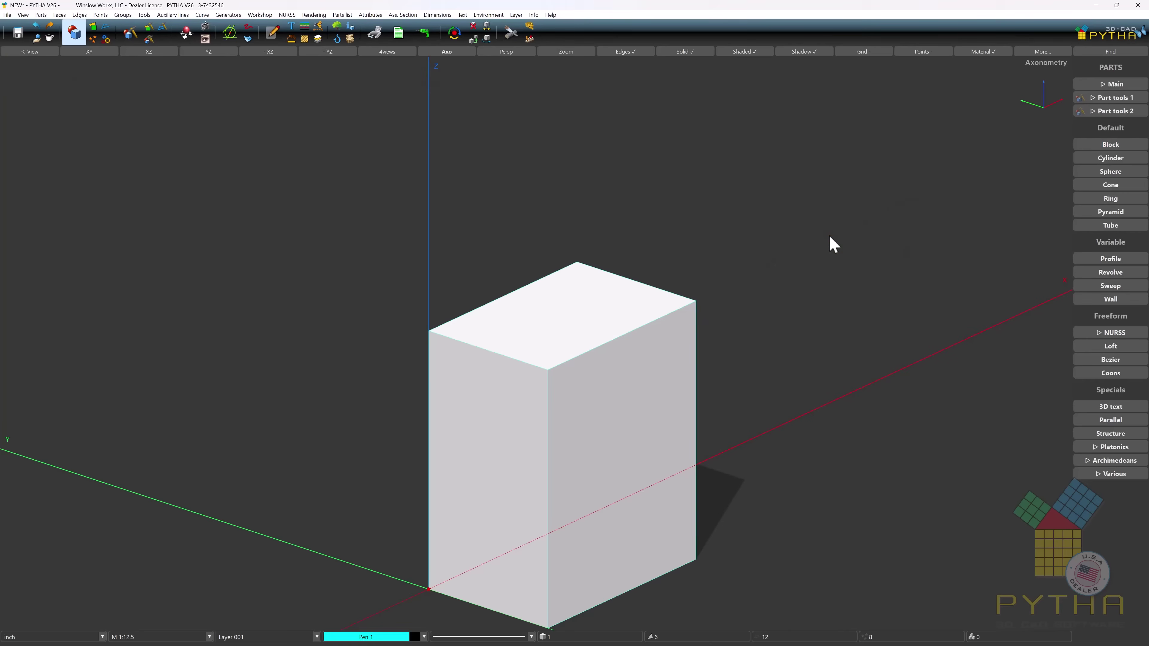
# Step: In the XZ front view, add parallel auxiliary lines 6 inches inside the block's left edge and 10 inches above its bottom edge
pyautogui.click(144, 53)
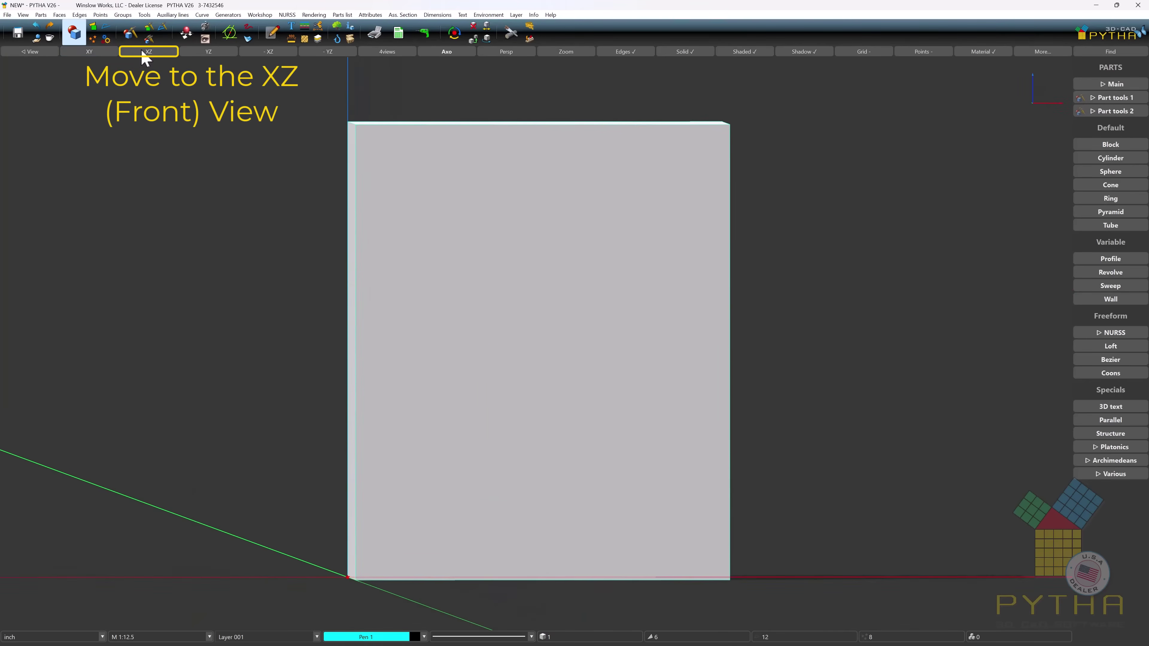
pyautogui.click(229, 33)
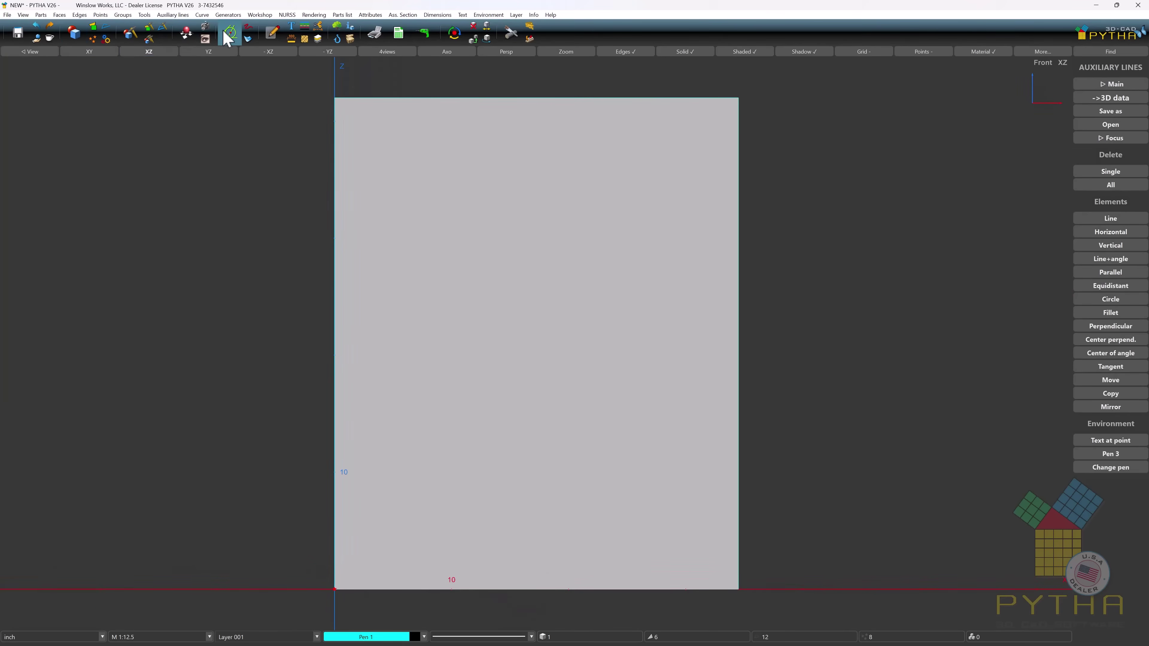
pyautogui.click(1084, 273)
pyautogui.click(337, 267)
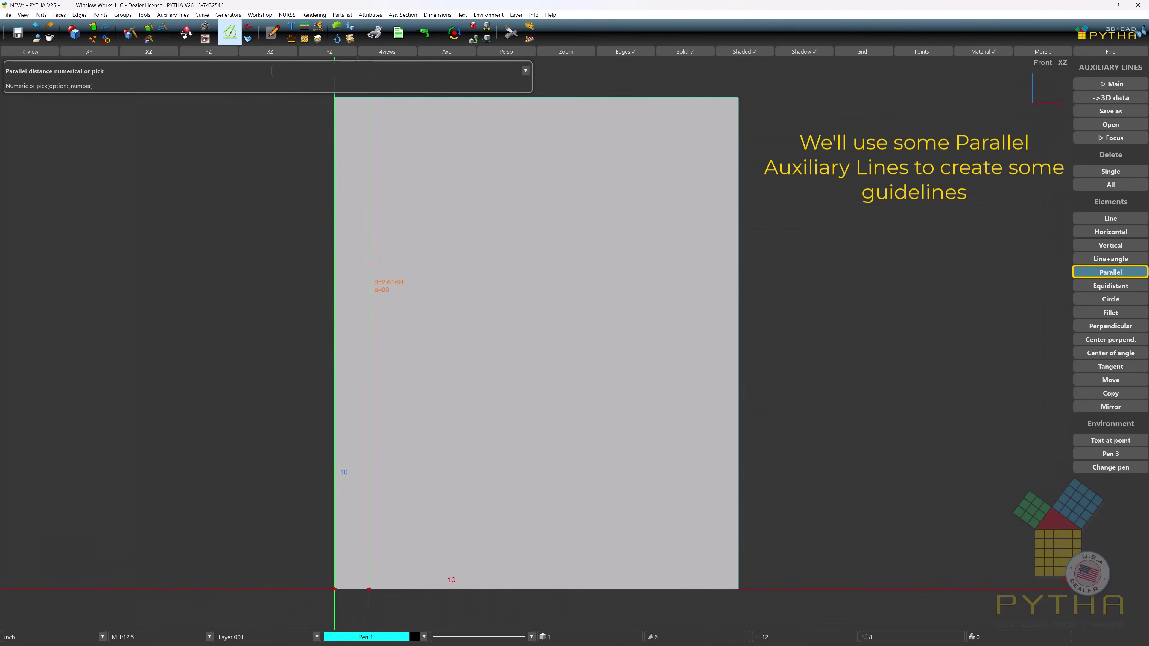
pyautogui.click(369, 263)
pyautogui.click(486, 588)
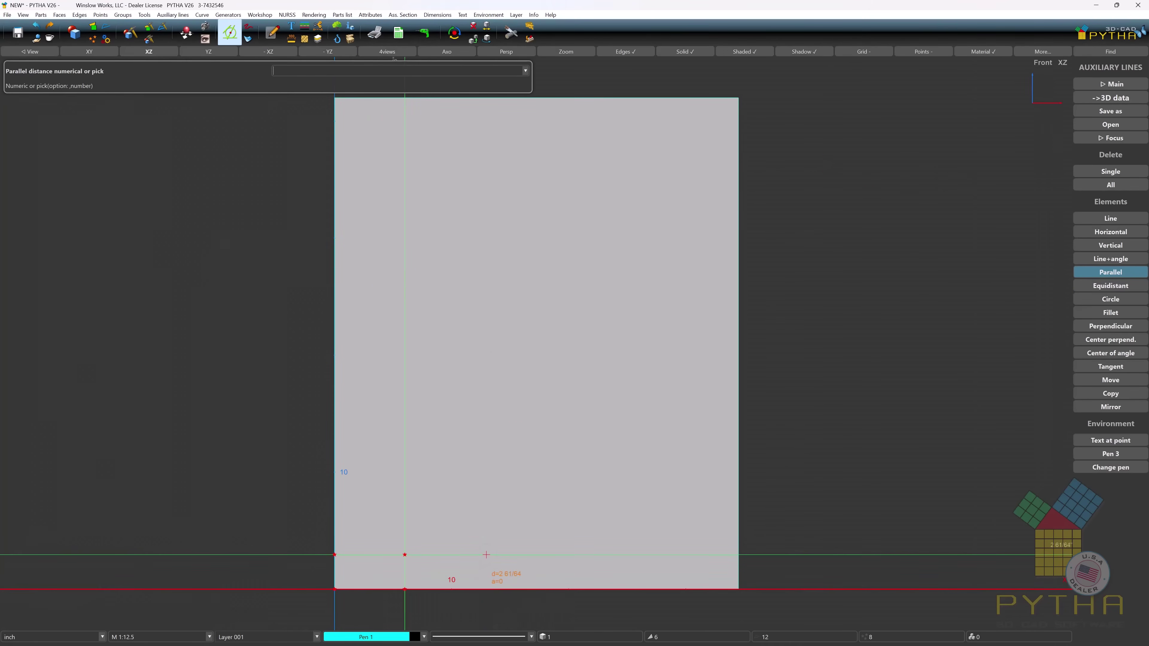
pyautogui.press('Return')
# Step: Add an auxiliary fillet arc from the 10-inch guide's point on the left edge, tangent to the vertical guide at the block's top
pyautogui.click(1111, 312)
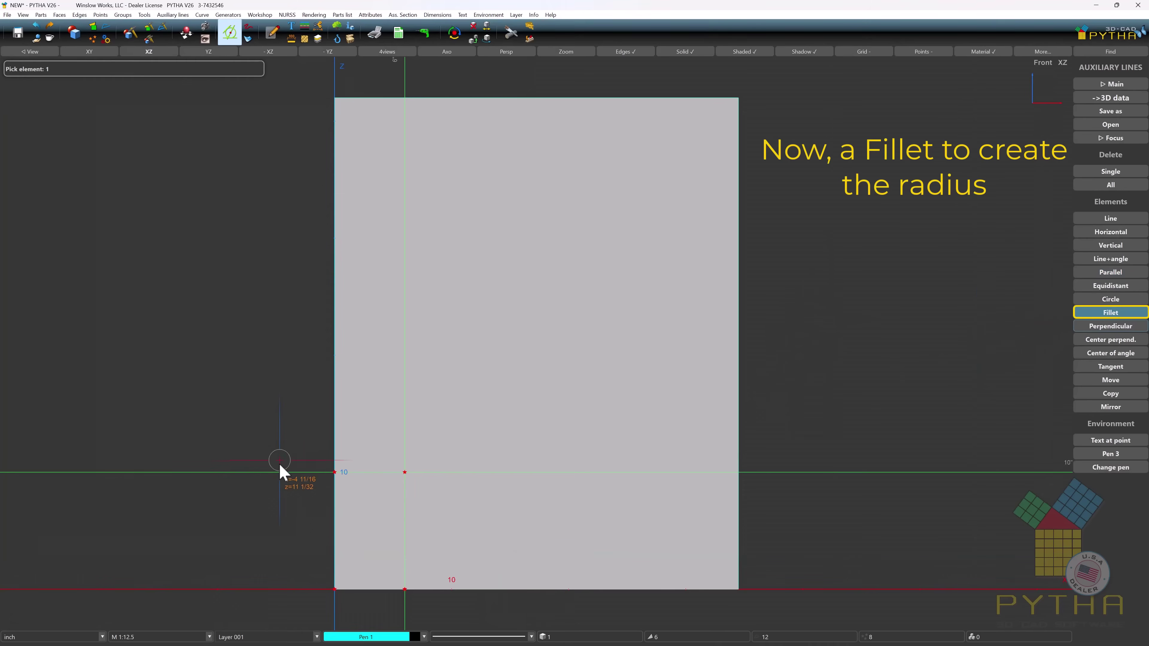
pyautogui.click(327, 474)
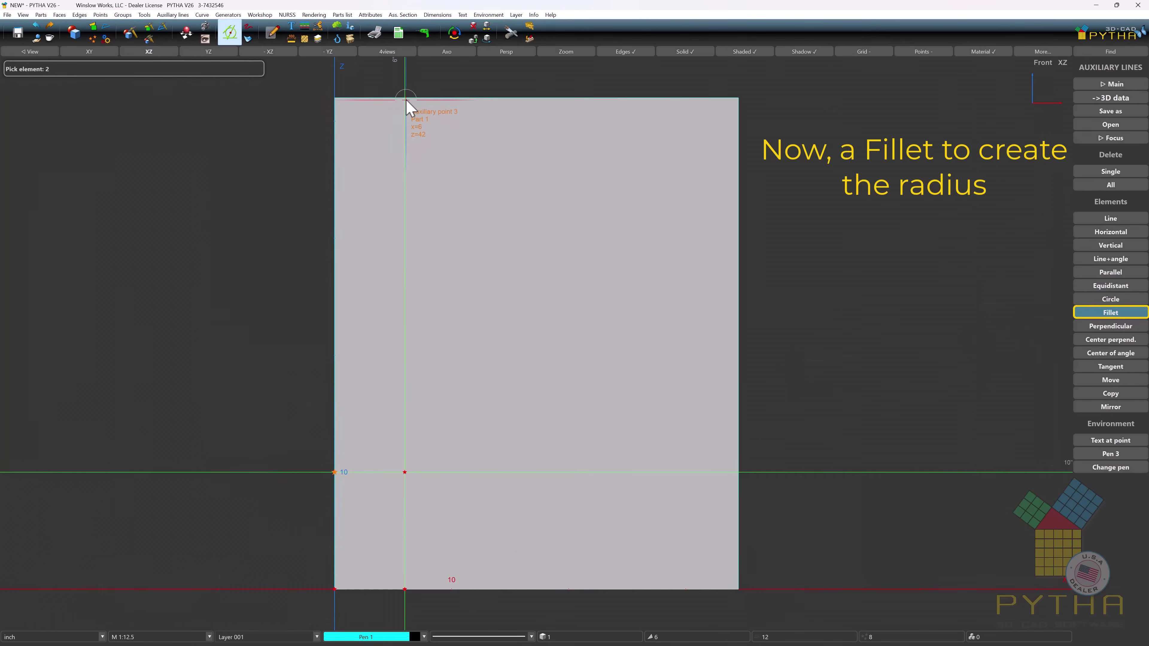
pyautogui.click(405, 141)
pyautogui.click(464, 188)
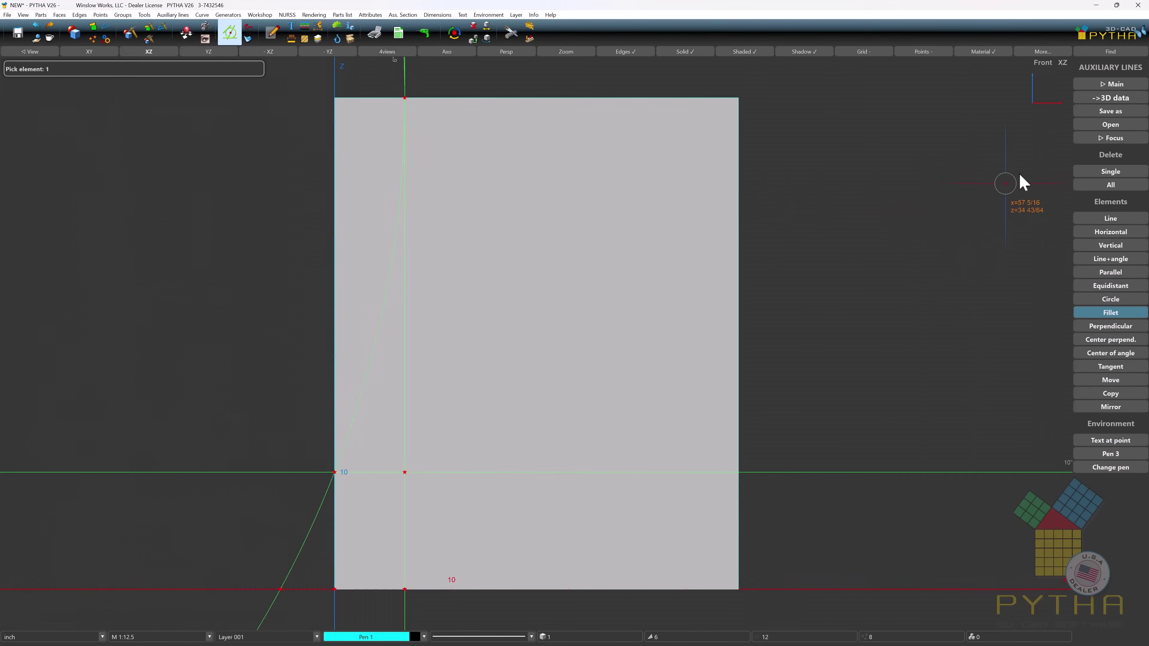
# Step: Convert the auxiliary geometry to a face bounded by the block's left edge, the 6-inch top segment and the arc, using the preset arc segments
pyautogui.click(1113, 98)
pyautogui.click(1110, 125)
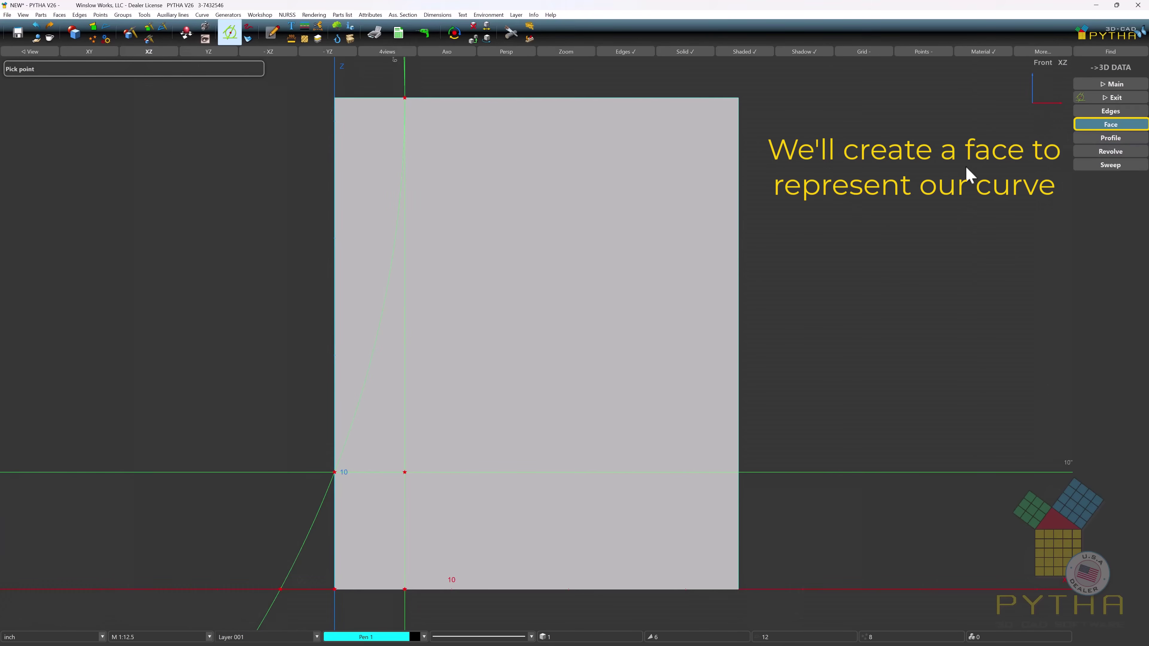
pyautogui.click(336, 473)
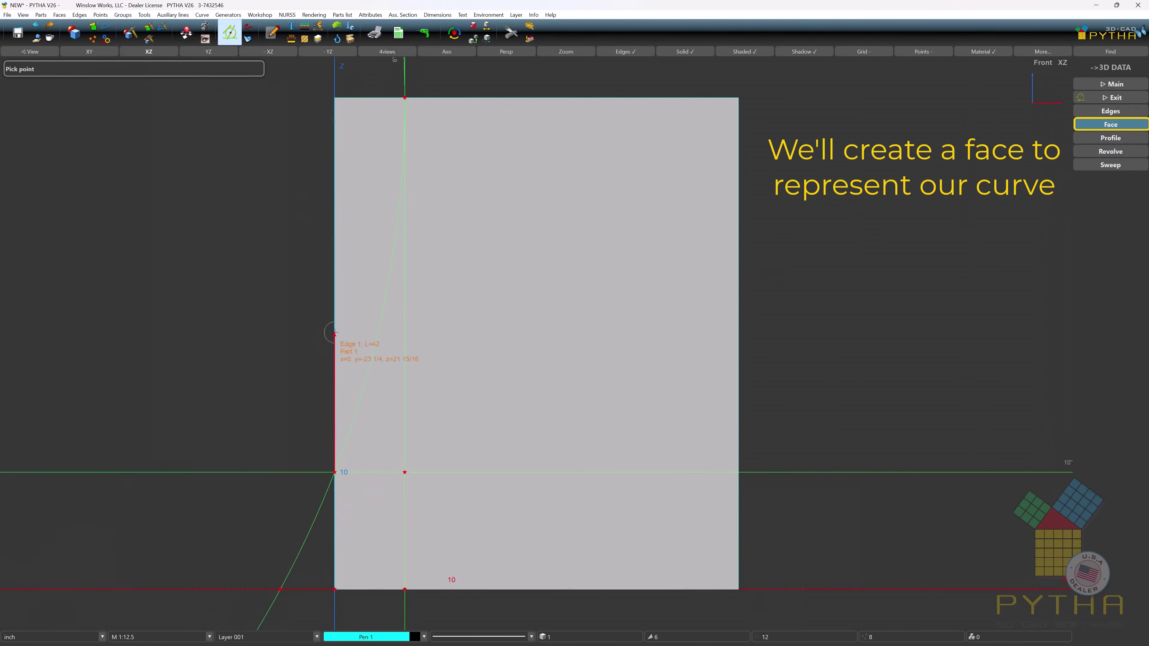
pyautogui.click(335, 98)
pyautogui.click(403, 98)
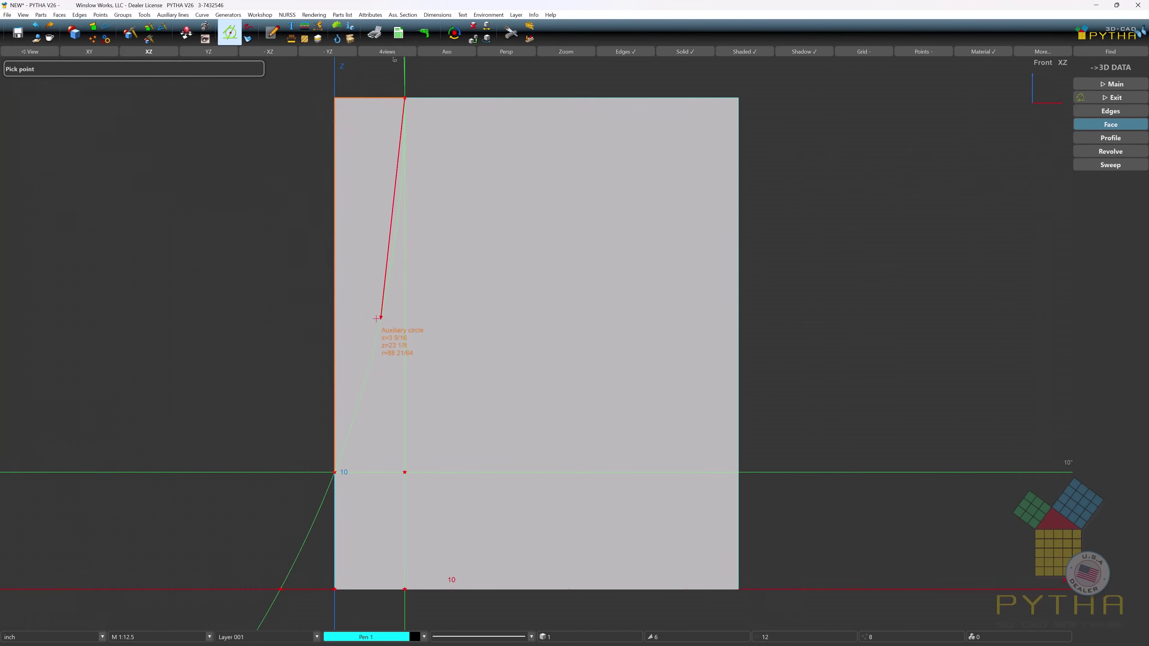
pyautogui.click(335, 472)
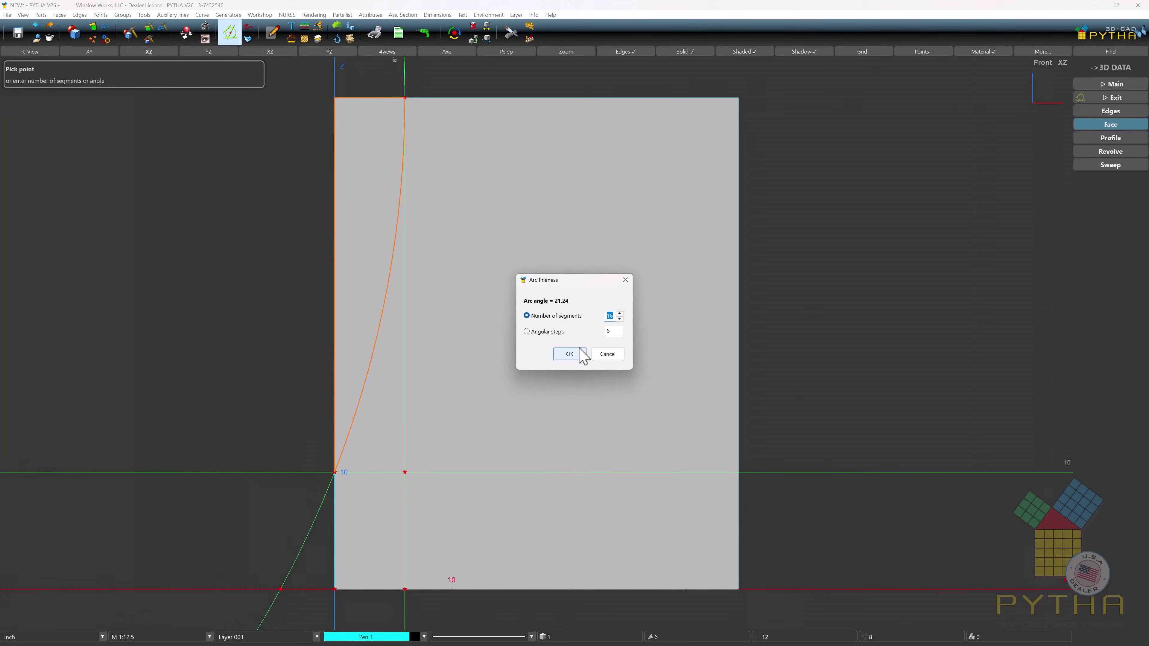
pyautogui.click(571, 353)
pyautogui.press('Return')
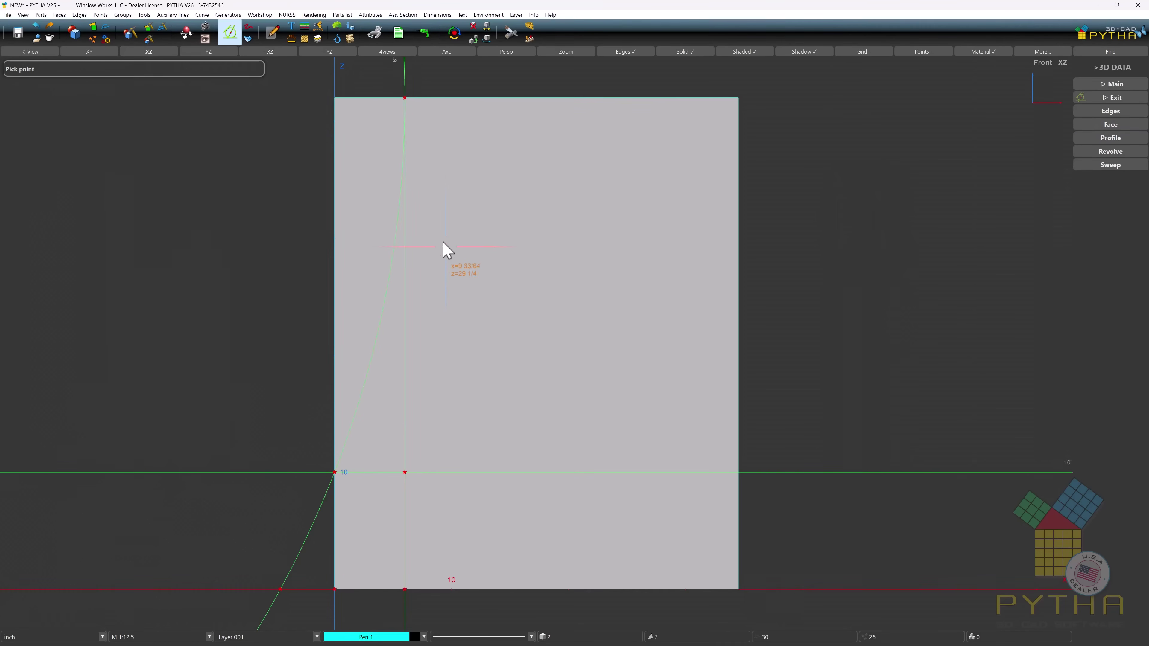
# Step: In the axonometric view, start a Sweep guided by the block's left, front and right top edges, with edge chaining off
pyautogui.click(460, 51)
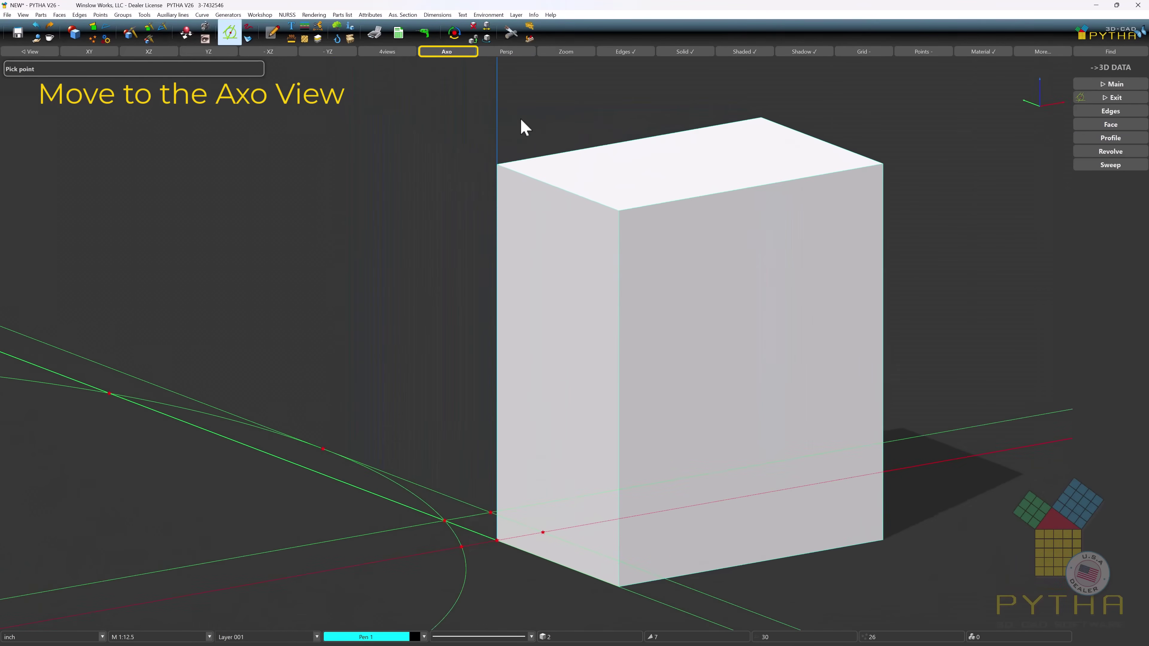
pyautogui.click(1119, 84)
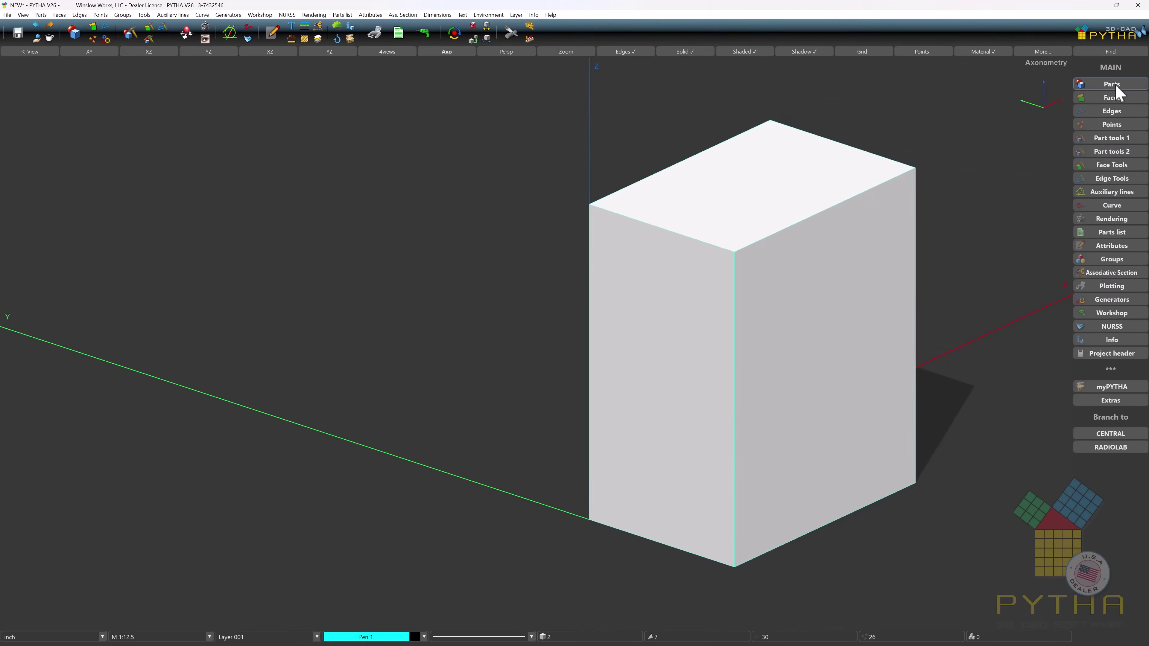
pyautogui.click(1116, 86)
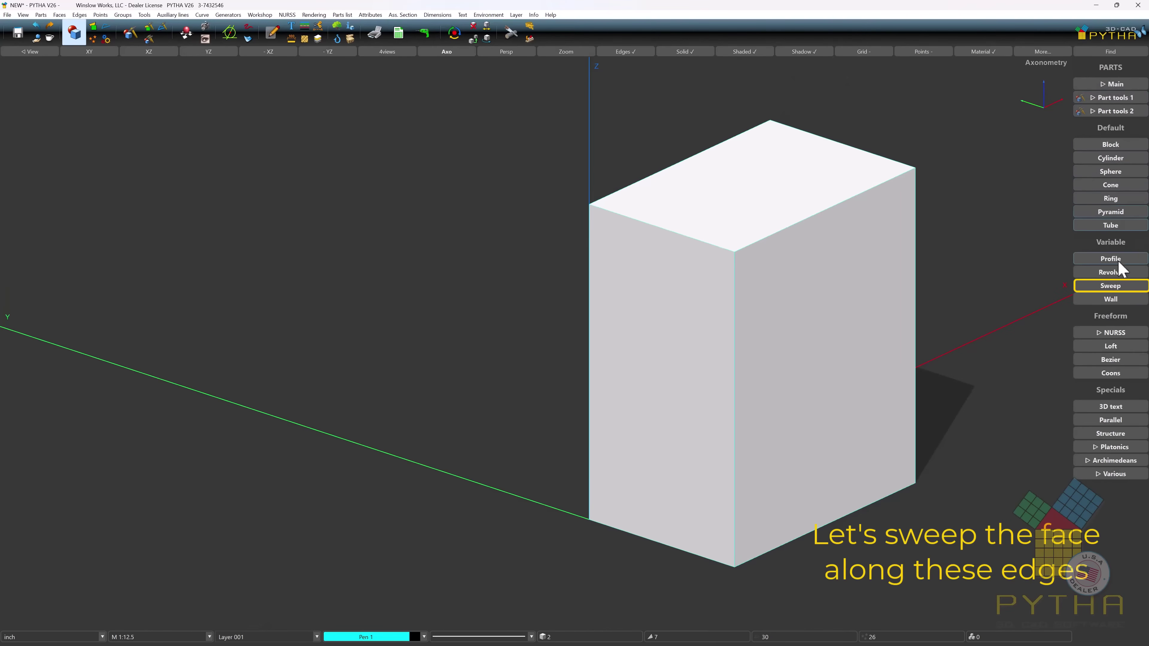
pyautogui.click(1114, 289)
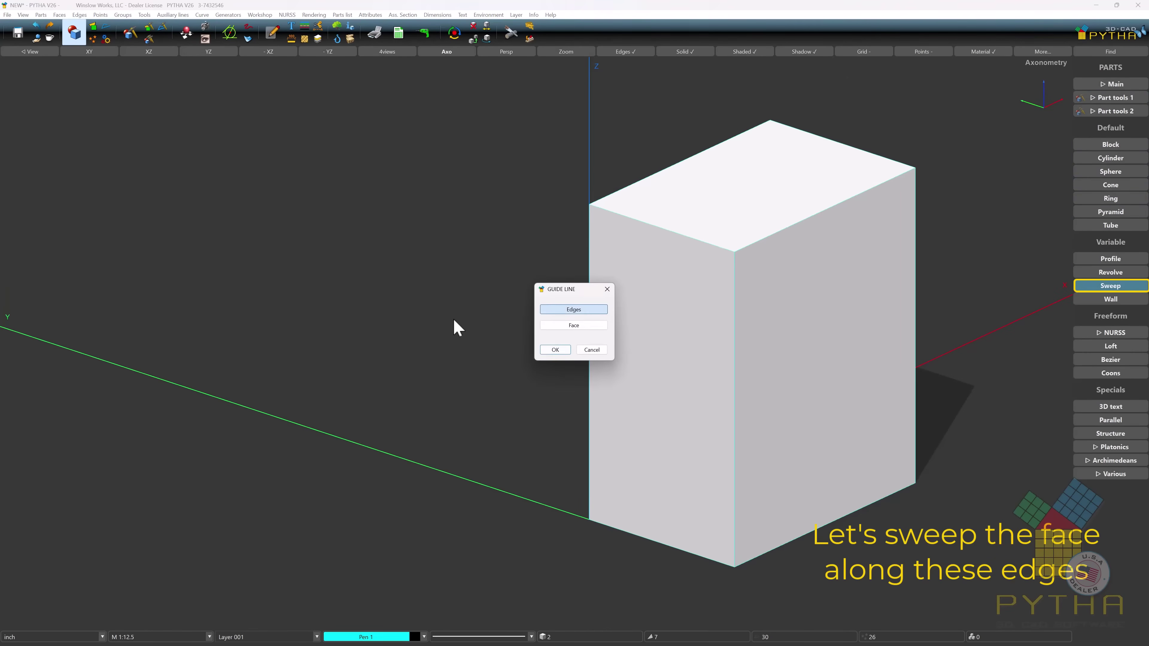
pyautogui.click(553, 351)
pyautogui.click(1136, 138)
pyautogui.click(746, 240)
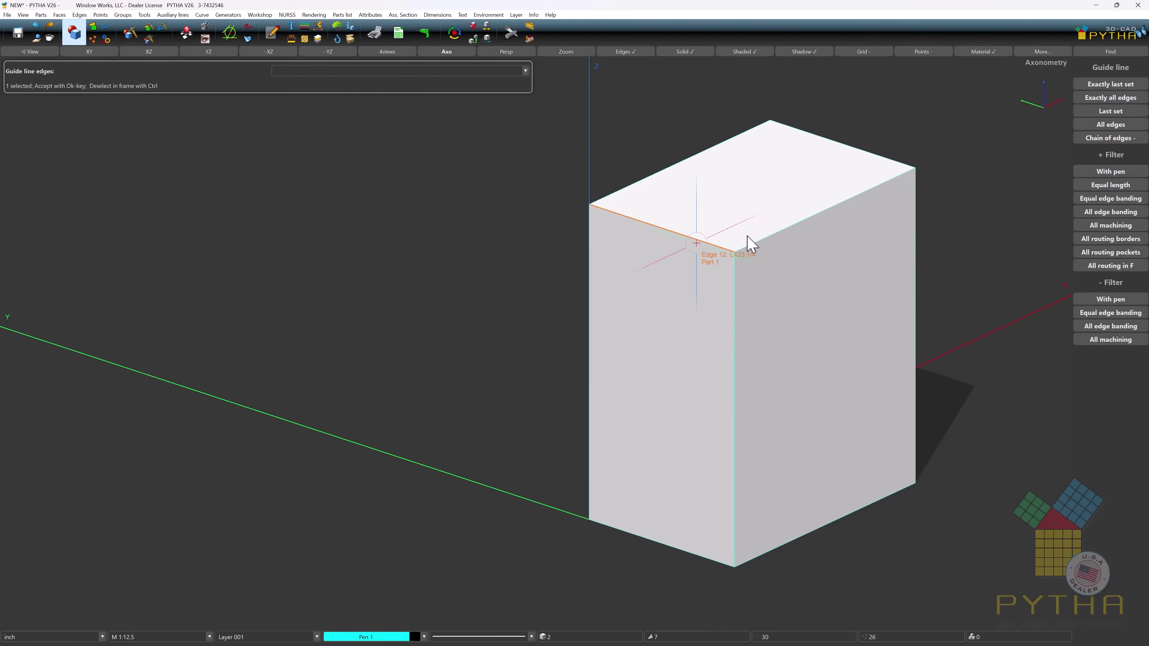
pyautogui.click(806, 199)
pyautogui.click(821, 161)
pyautogui.rightClick(820, 160)
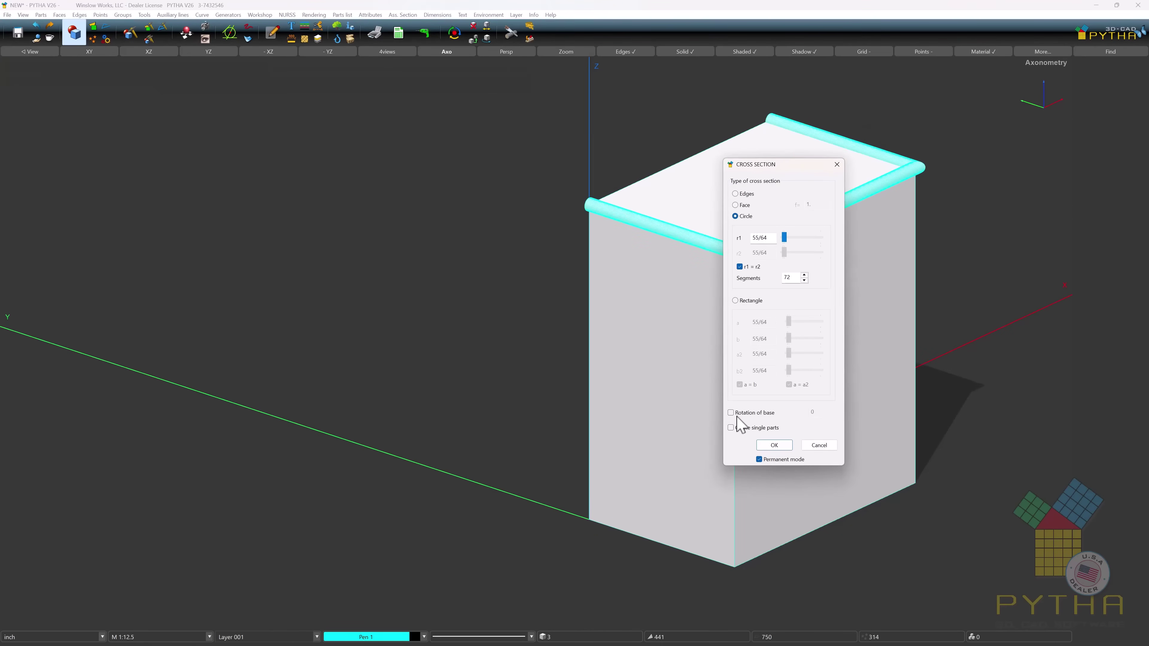
# Step: Use the curved face as the sweep's cross section, at factor 1, and complete the sweep
pyautogui.click(736, 205)
pyautogui.moveTo(646, 236); pyautogui.dragTo(708, 226, button='middle')
pyautogui.click(606, 222)
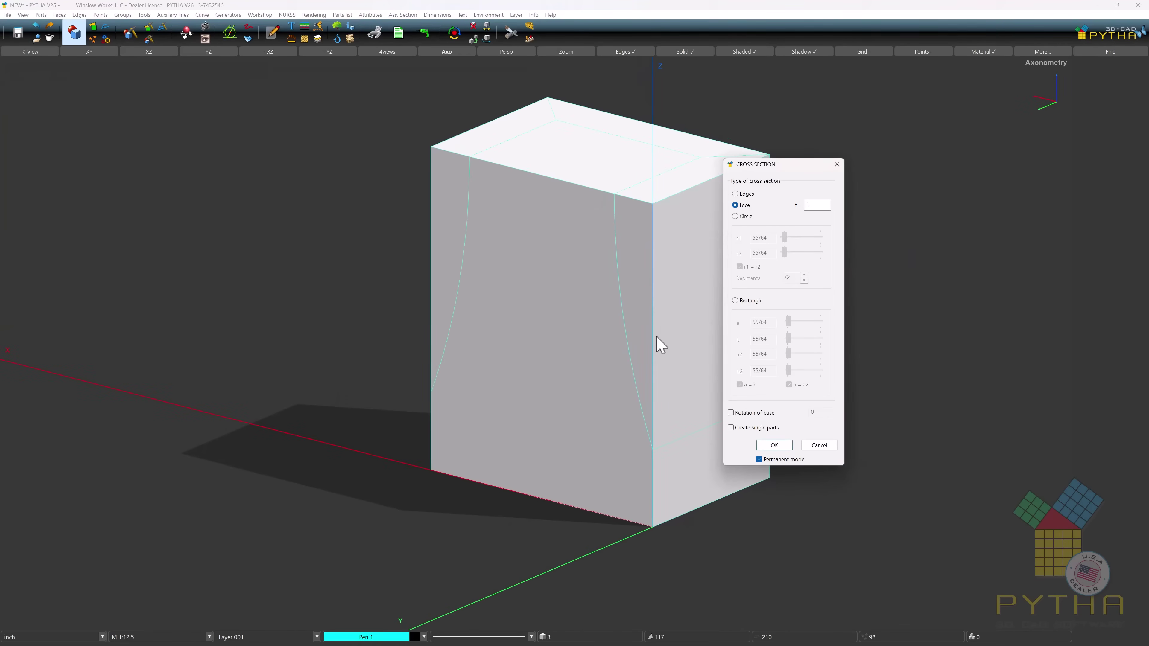
pyautogui.click(774, 447)
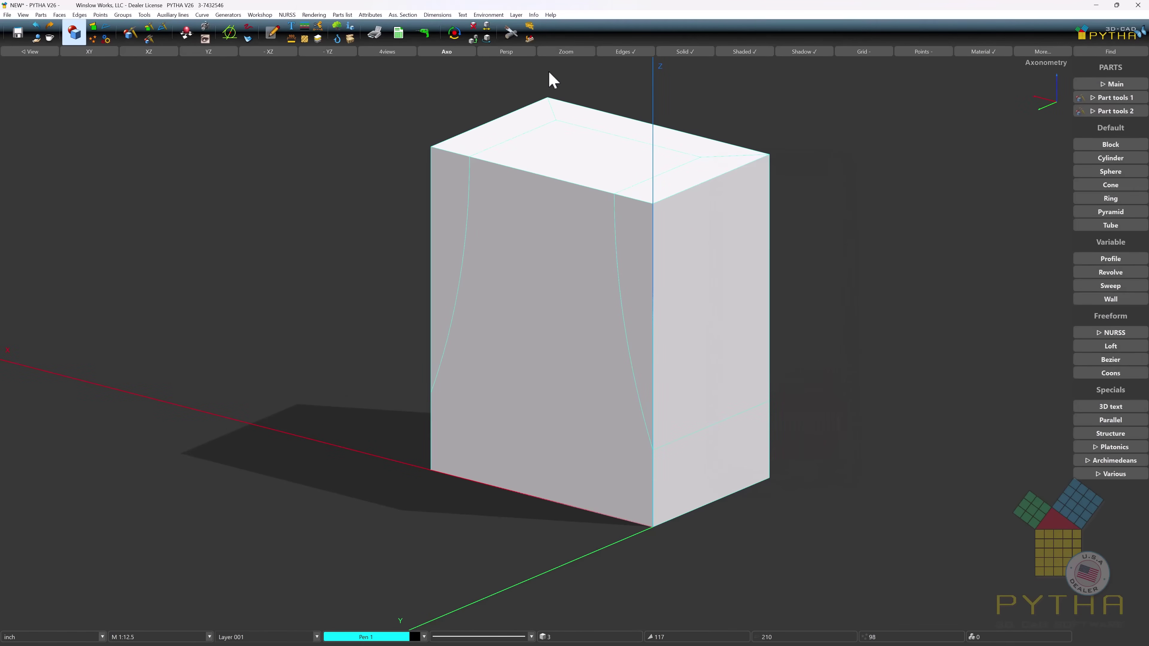
# Step: Subtract the swept part from the block with a Boolean Difference and orbit around the remaining shape
pyautogui.click(528, 27)
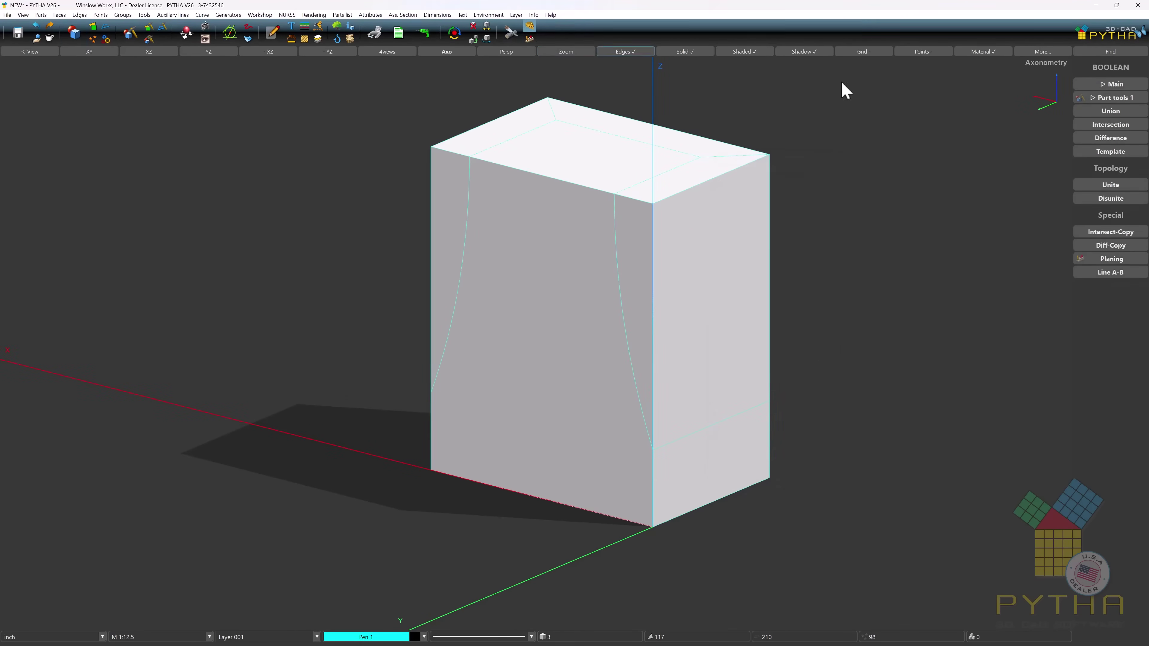
pyautogui.click(1087, 144)
pyautogui.click(546, 185)
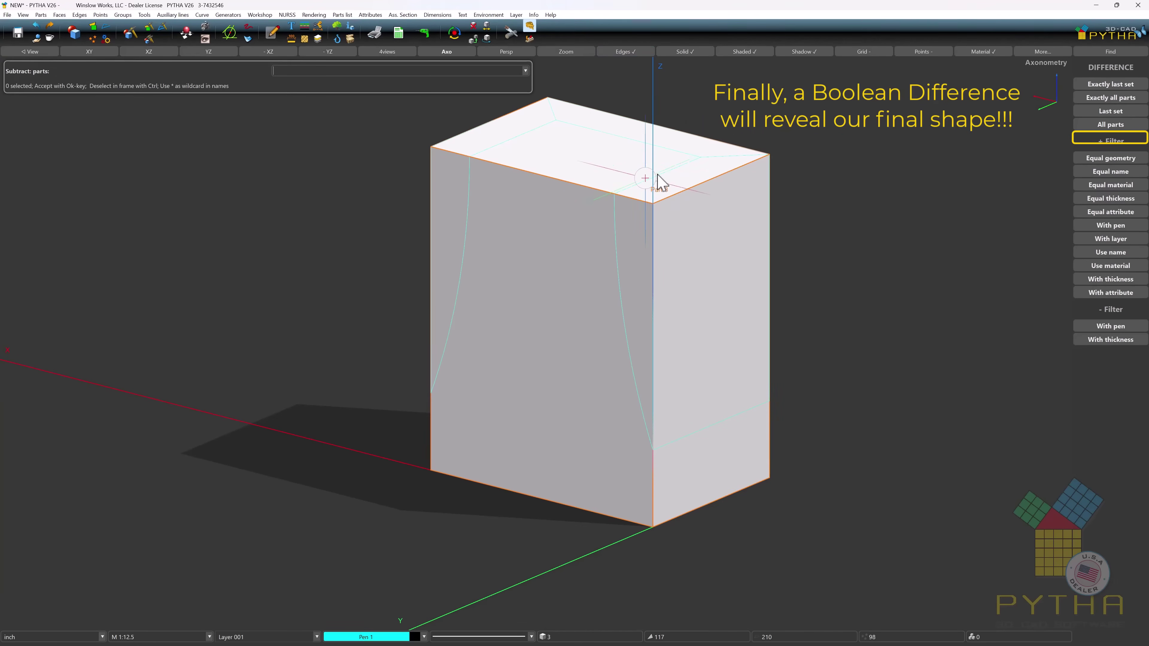
pyautogui.click(711, 159)
pyautogui.rightClick(650, 261)
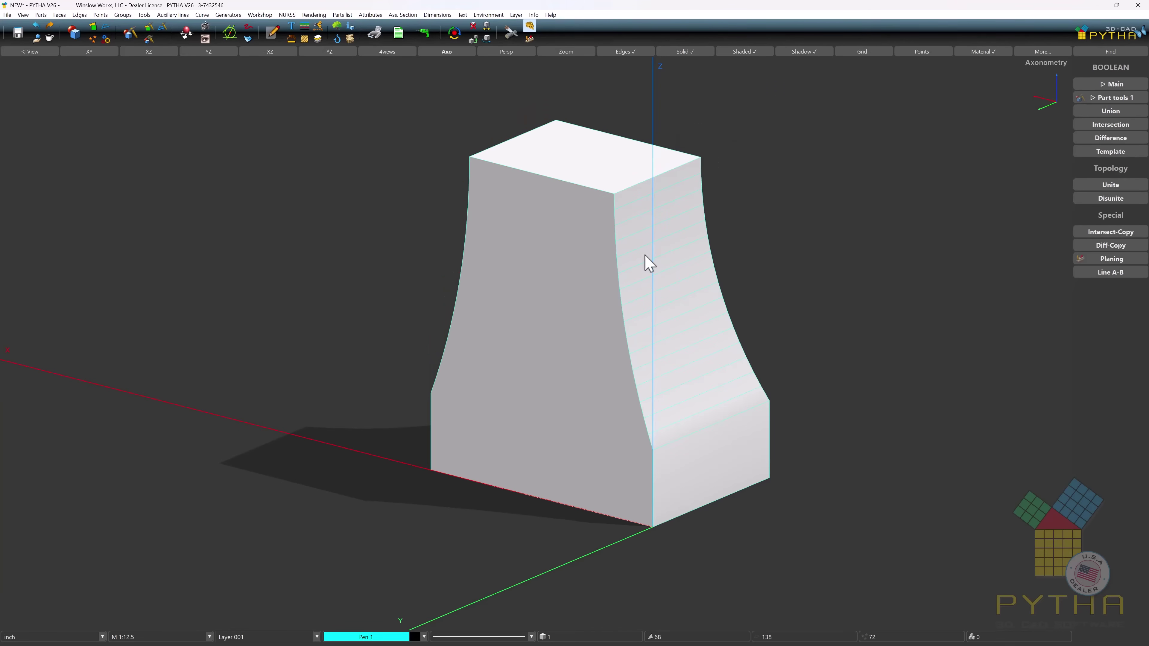
pyautogui.moveTo(647, 262); pyautogui.dragTo(137, 265, button='middle')
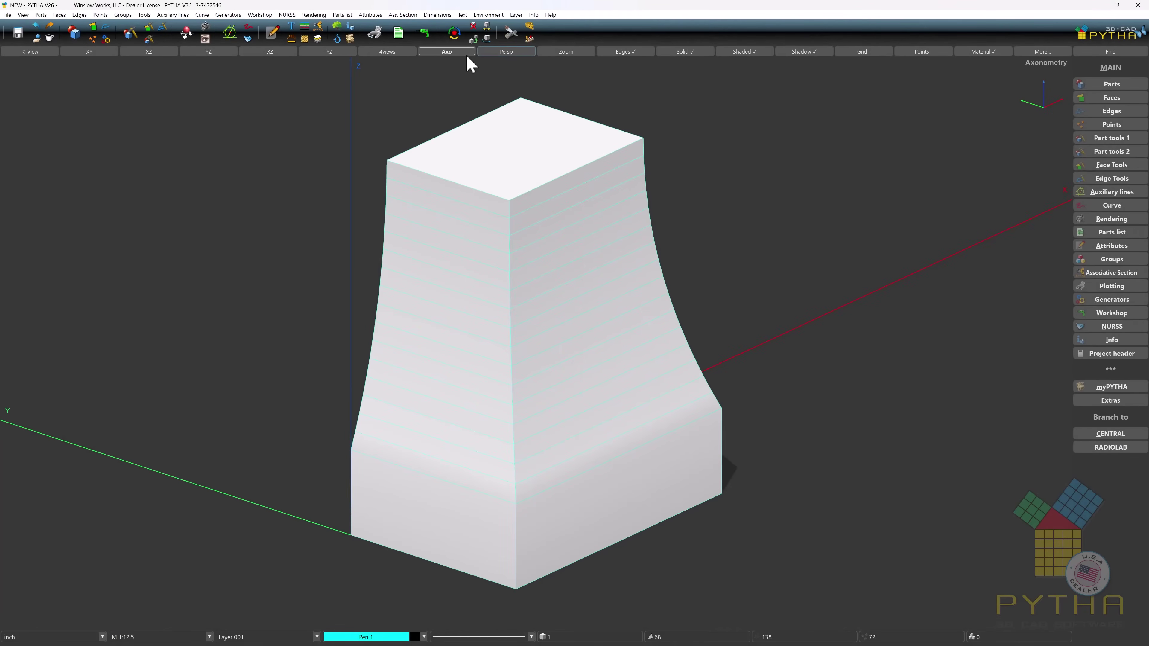
# Step: Copy the curved solid about 55 inches along the X axis
pyautogui.click(474, 39)
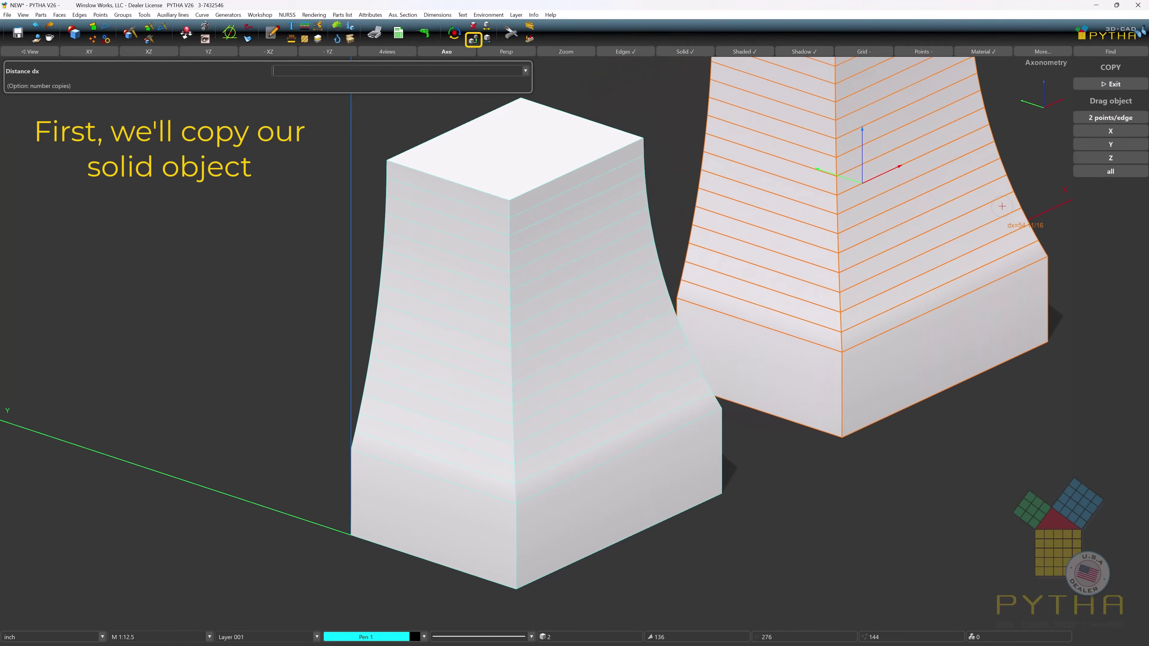
pyautogui.click(941, 265)
pyautogui.scroll(-3, 252, 571)
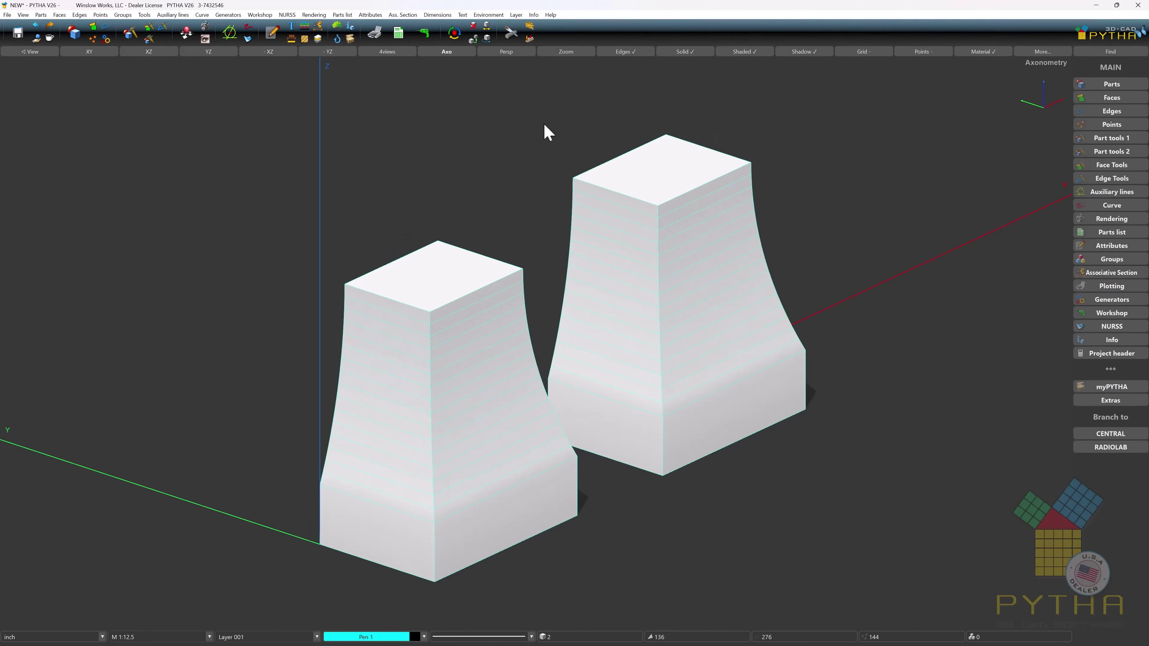
# Step: Delete the top, back and bottom faces of the copied solid, keeping only its front and side surfaces
pyautogui.click(460, 38)
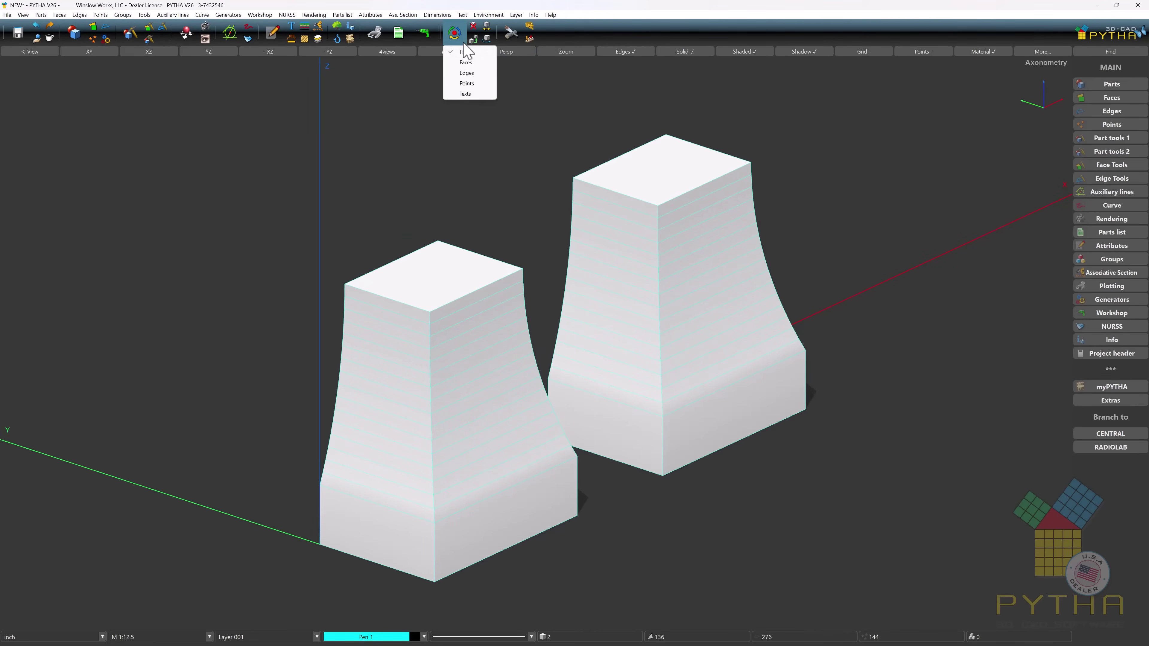
pyautogui.click(467, 63)
pyautogui.click(654, 184)
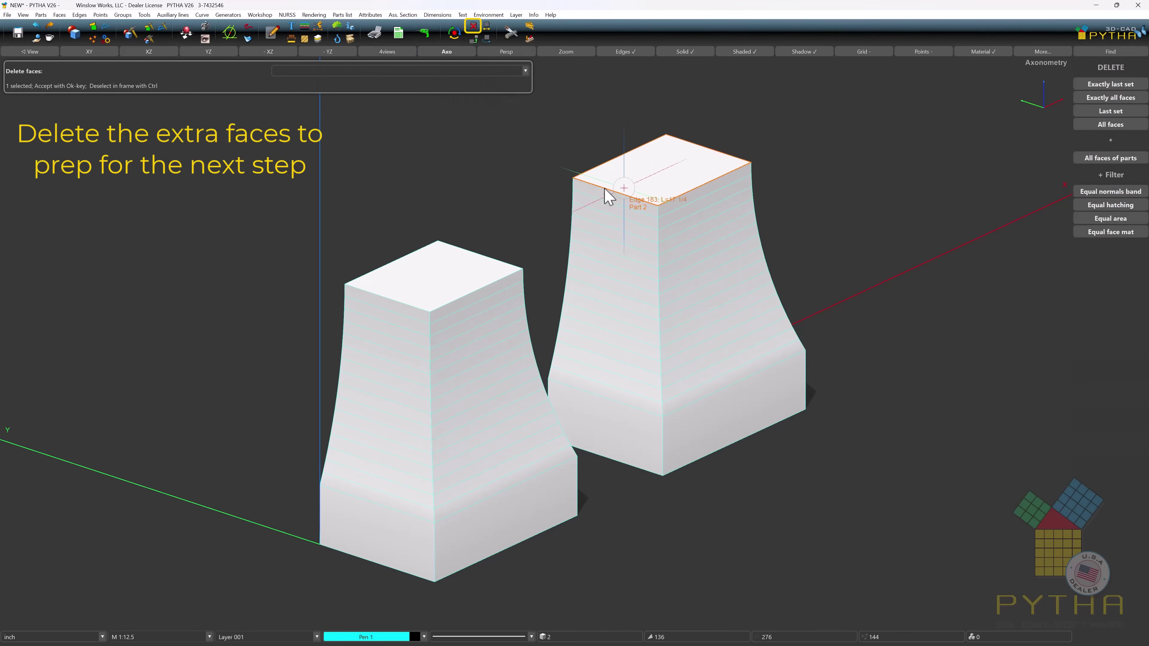
pyautogui.moveTo(654, 185); pyautogui.dragTo(793, 186, button='middle')
pyautogui.click(411, 295)
pyautogui.moveTo(411, 295); pyautogui.dragTo(466, 546, button='middle')
pyautogui.rightClick(439, 513)
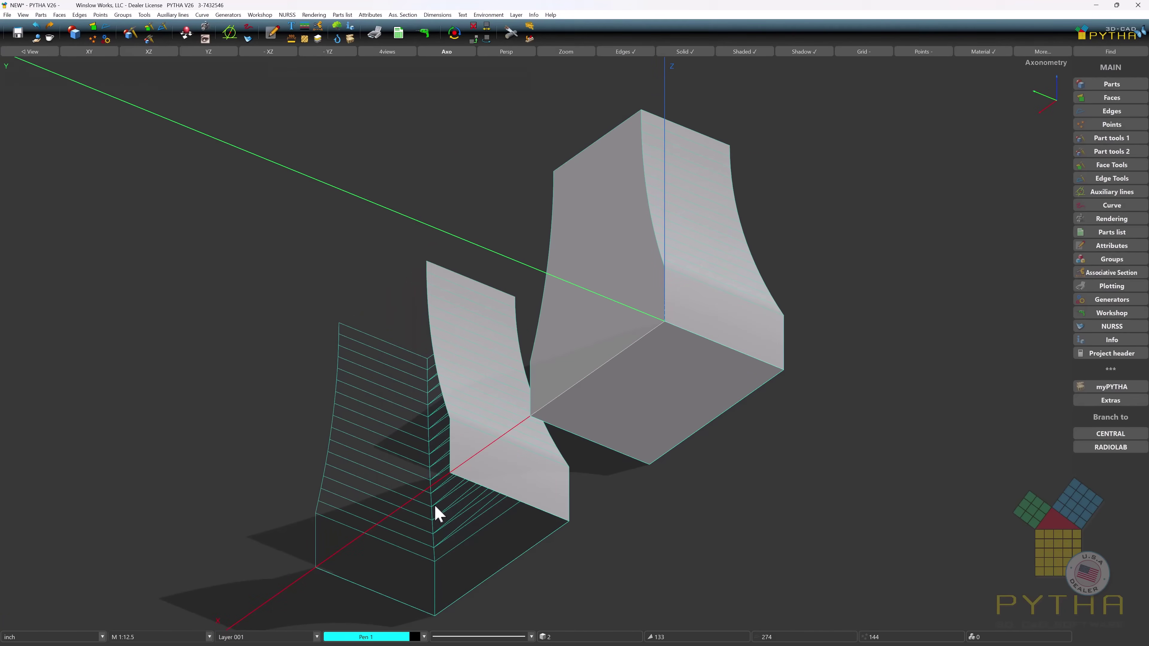
# Step: Generate thick front and side panels from the open copied shell with the Parallel function
pyautogui.click(1112, 85)
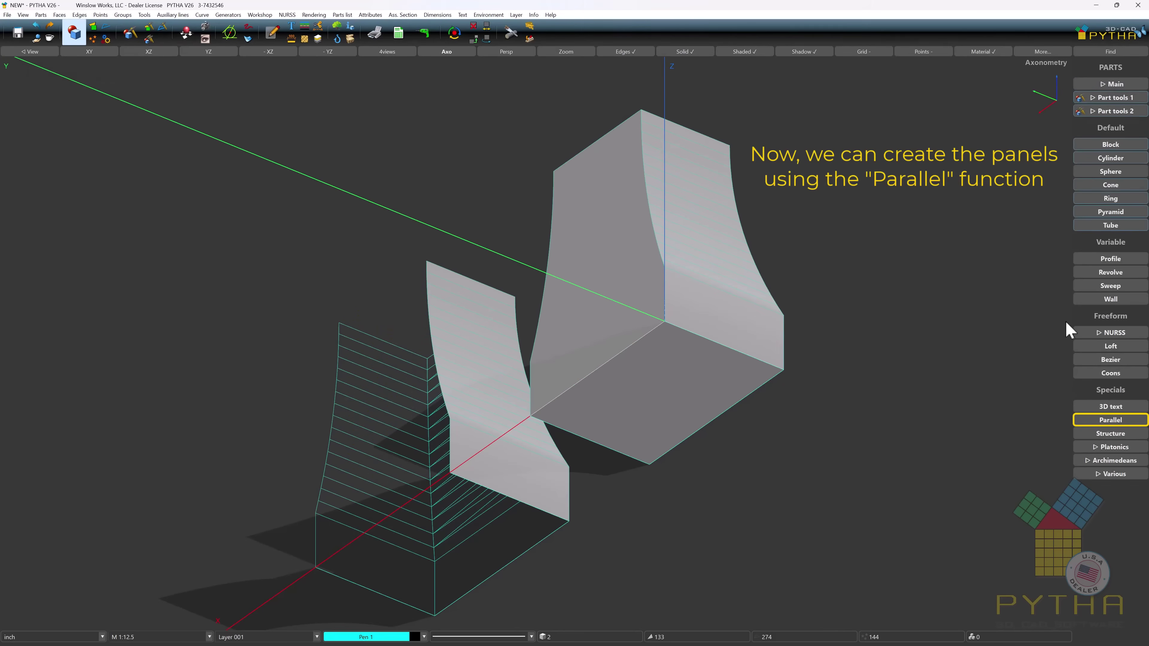
pyautogui.click(1110, 421)
pyautogui.click(463, 403)
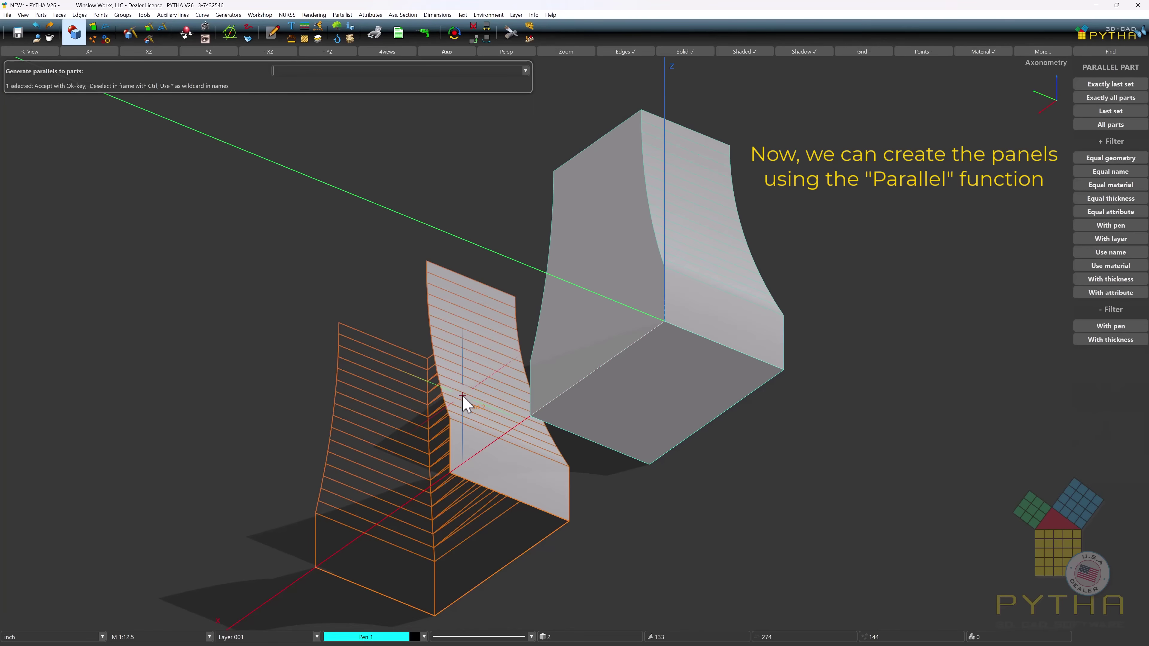
pyautogui.rightClick(466, 402)
pyautogui.click(788, 326)
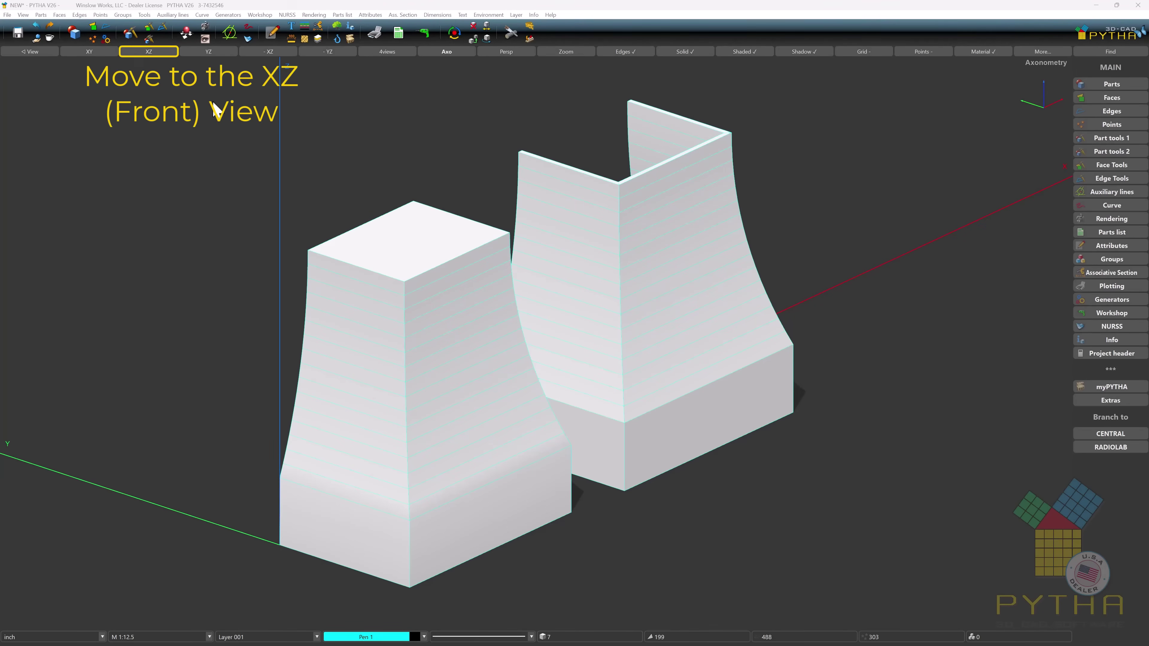
# Step: In the front view, cut the original curved solid with a horizontal XY plane just above its base, keeping all parts
pyautogui.click(148, 52)
pyautogui.click(510, 34)
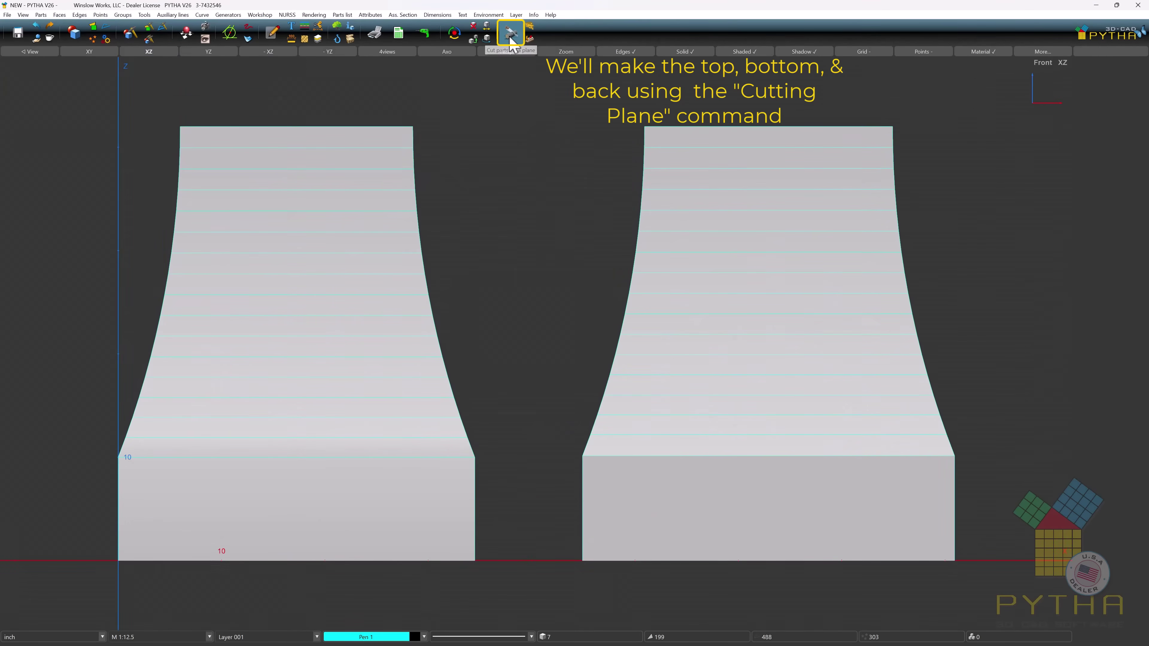
pyautogui.click(382, 236)
pyautogui.rightClick(381, 233)
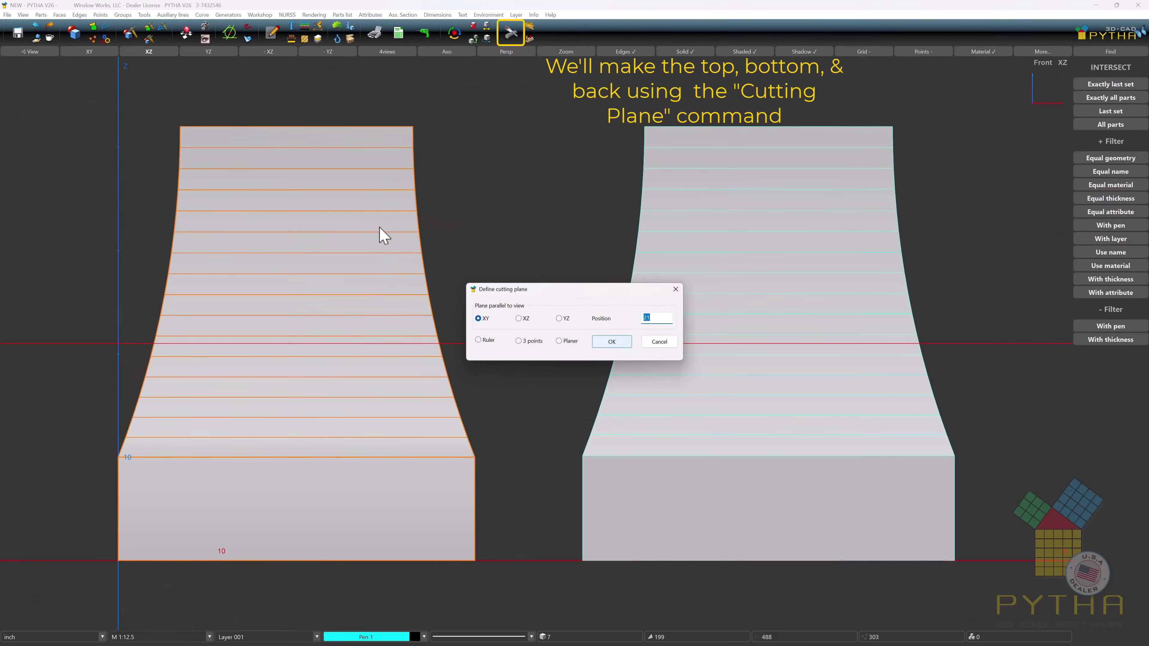
pyautogui.press('Return')
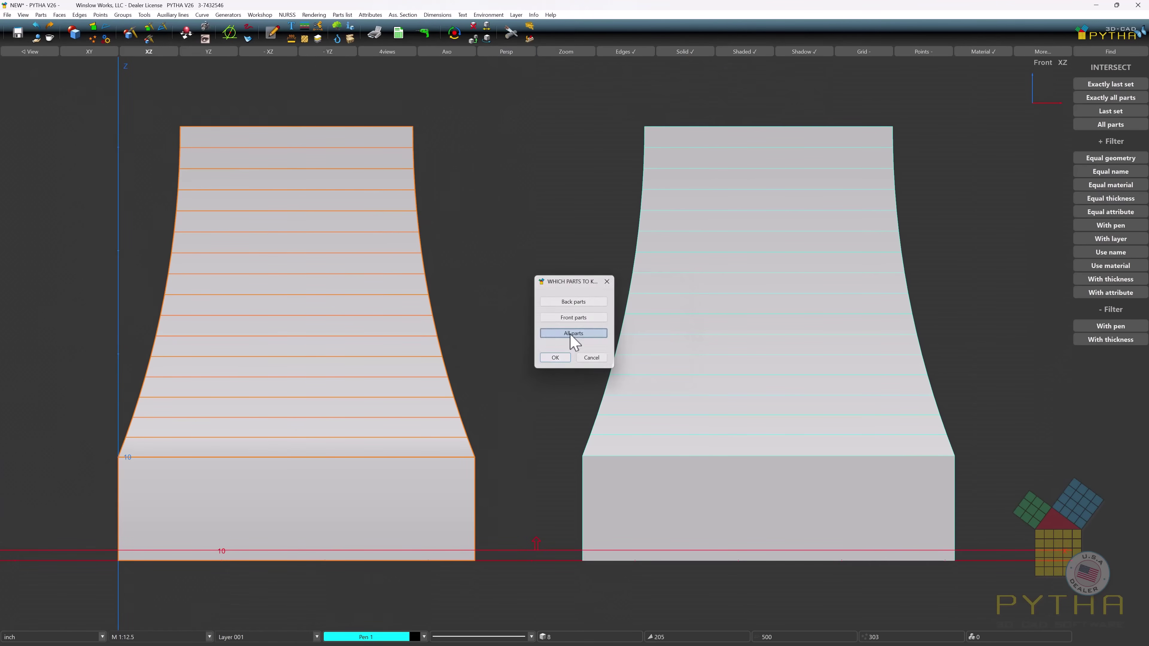
pyautogui.click(556, 357)
# Step: Cut the curved solid with an XY plane at position 41.25 near its top, keeping all parts
pyautogui.click(294, 304)
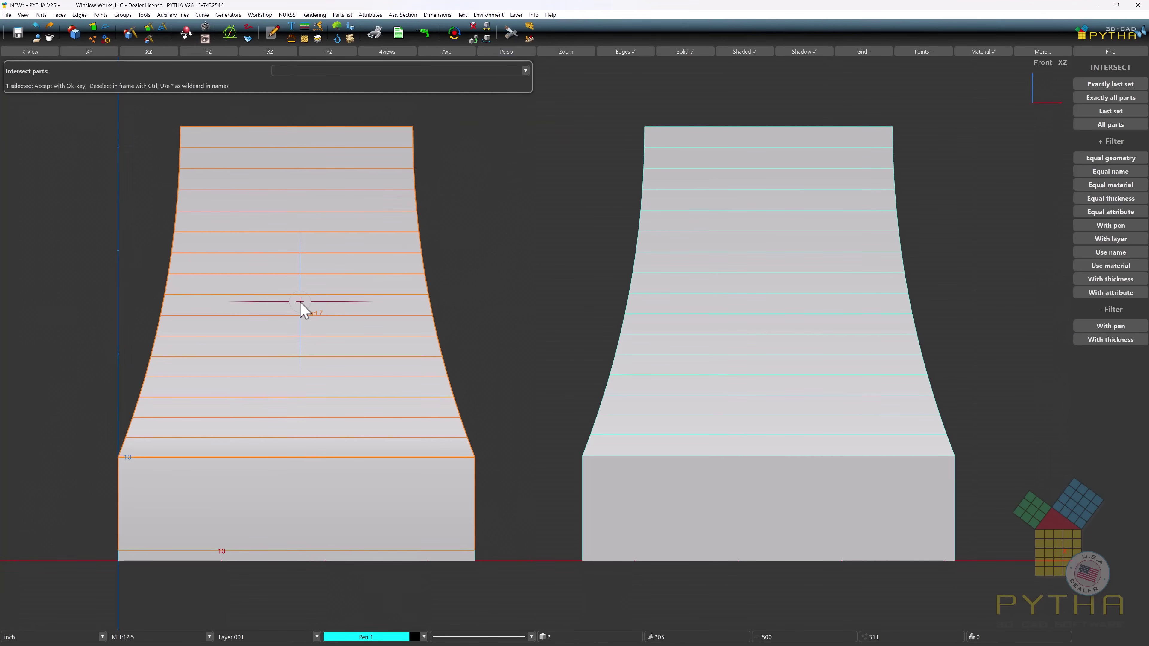
pyautogui.rightClick(296, 304)
pyautogui.write('4')
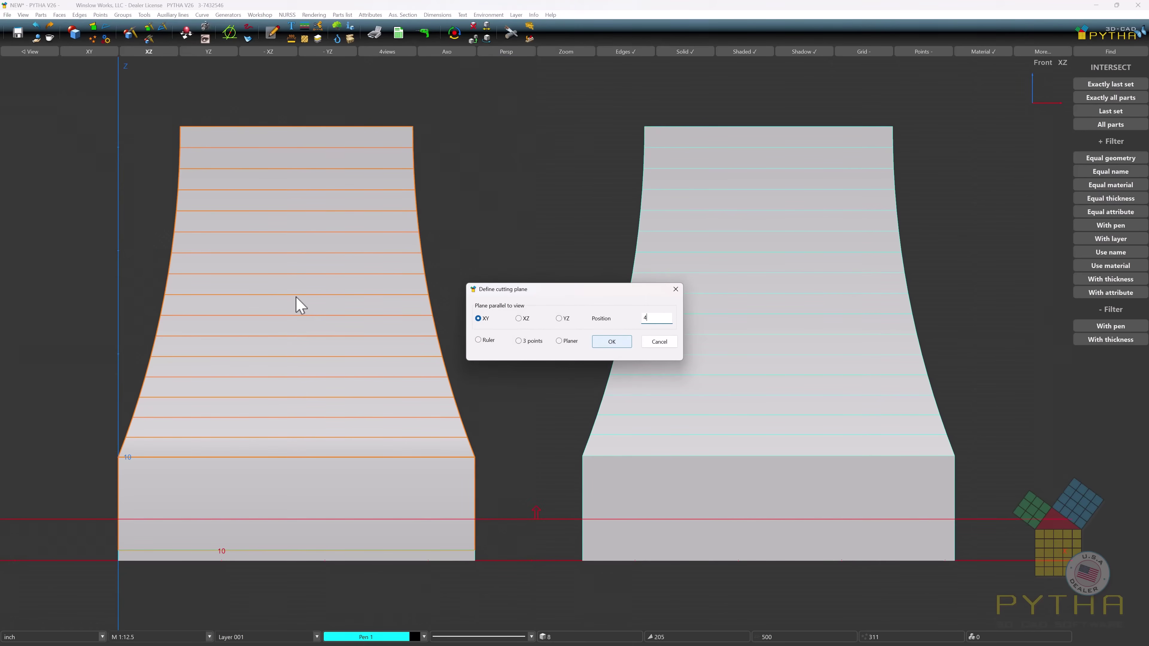
pyautogui.write('1.25')
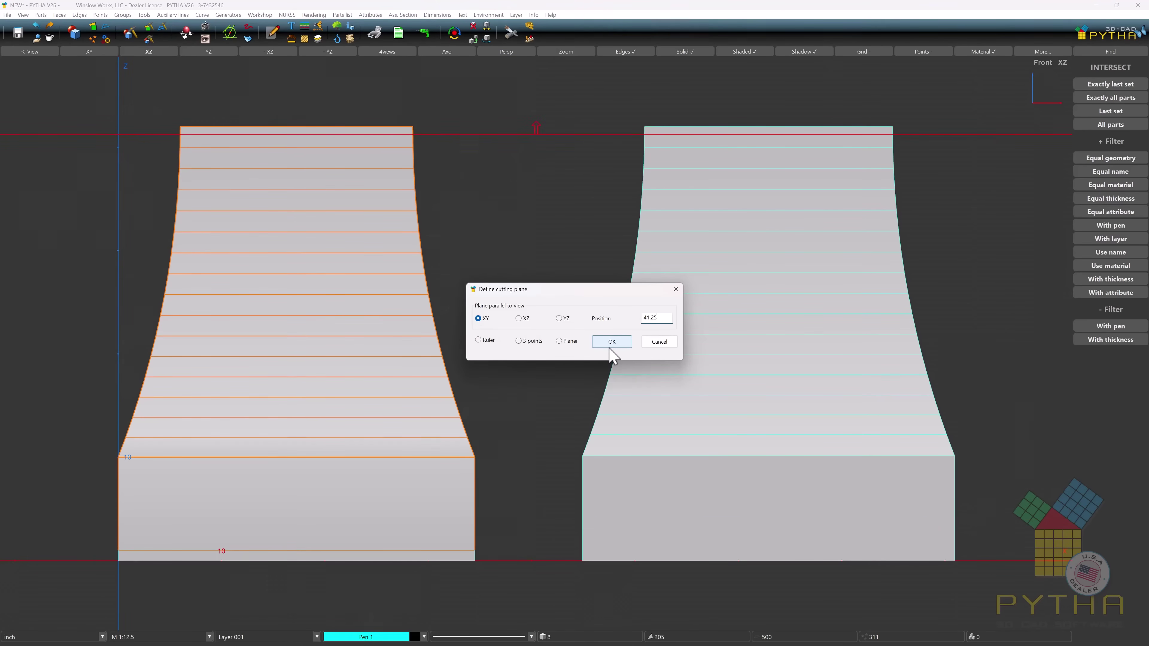
pyautogui.click(611, 341)
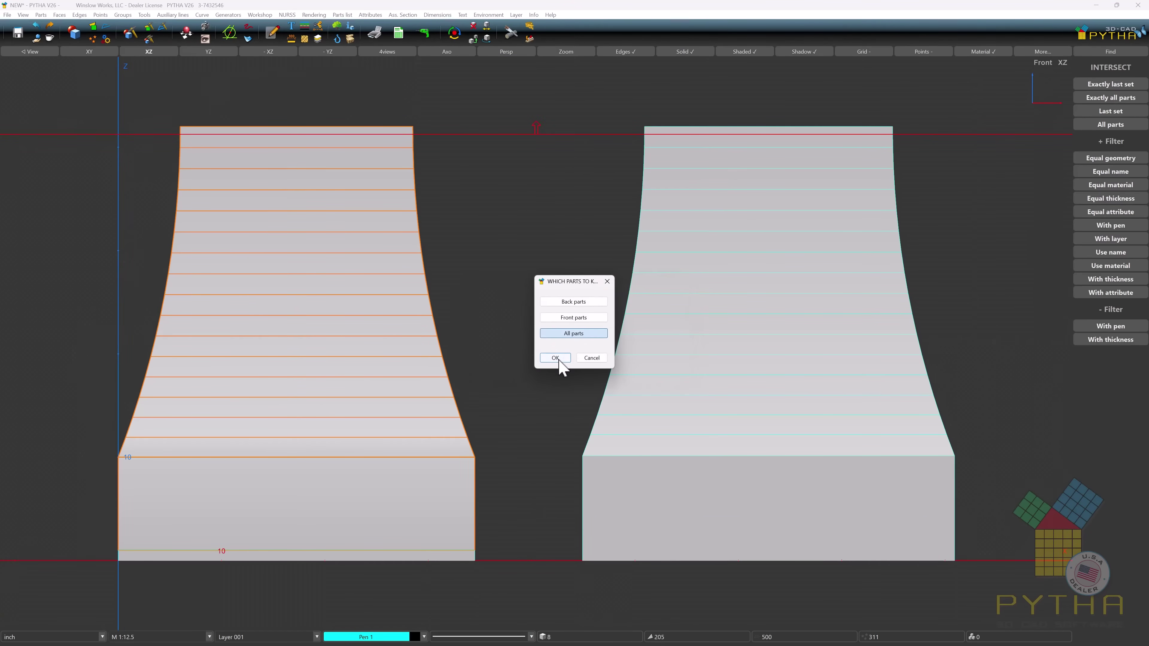
pyautogui.click(555, 358)
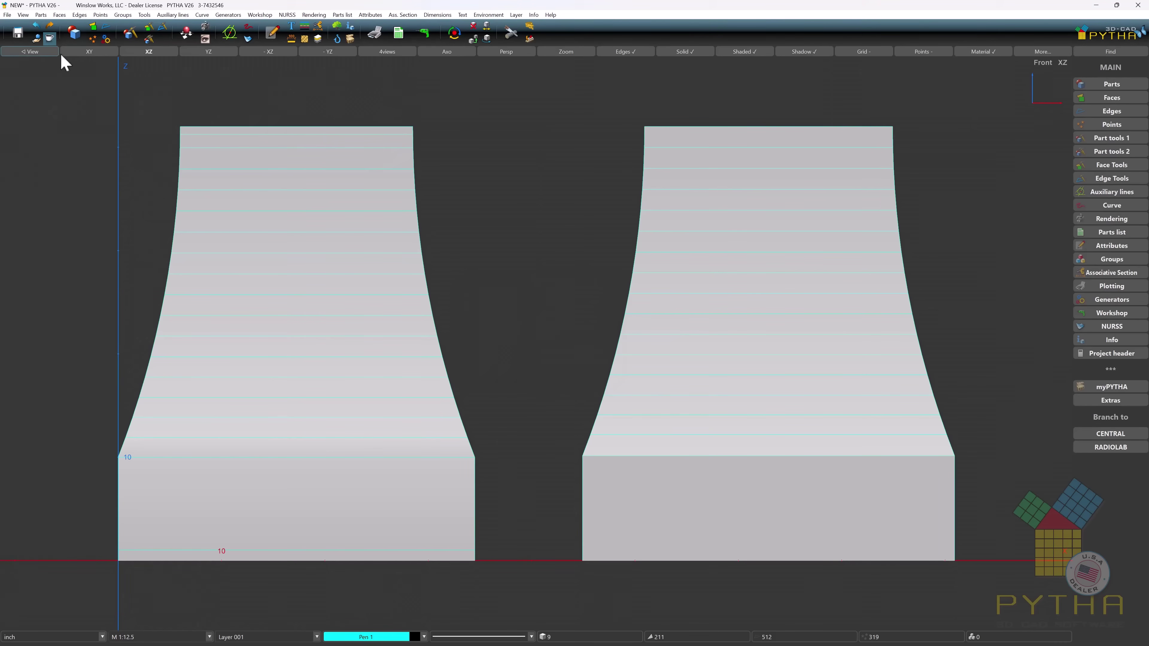
# Step: In the top view, cut the remaining middle part with an XZ plane at position -.75, keeping all parts, to separate the back
pyautogui.click(89, 51)
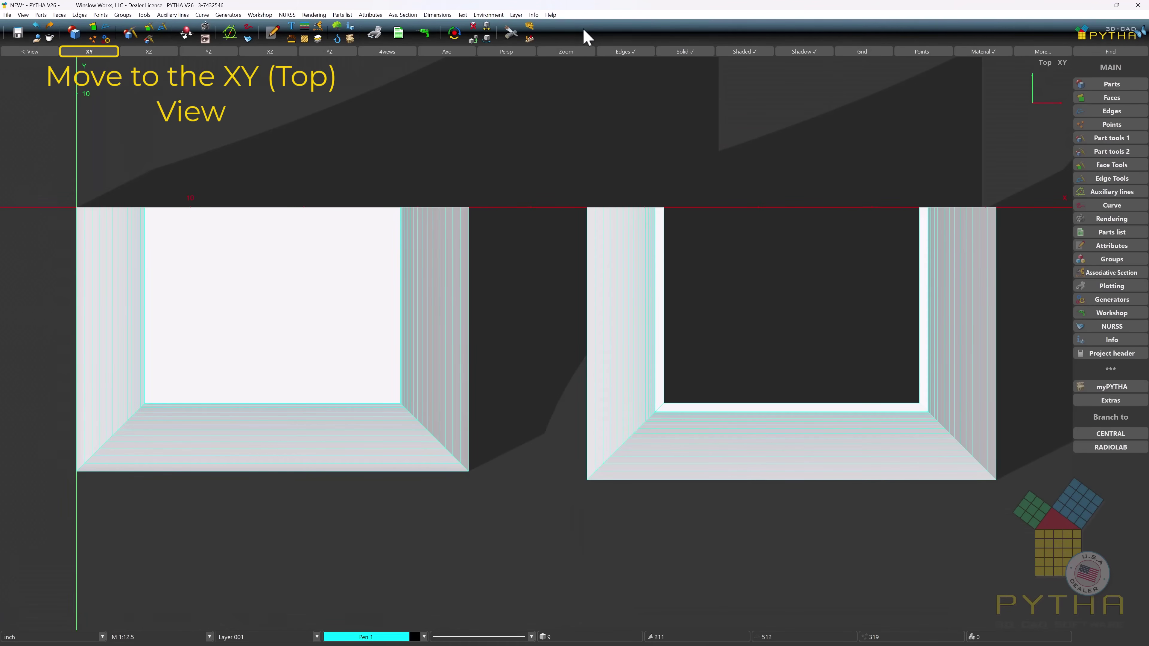
pyautogui.click(511, 33)
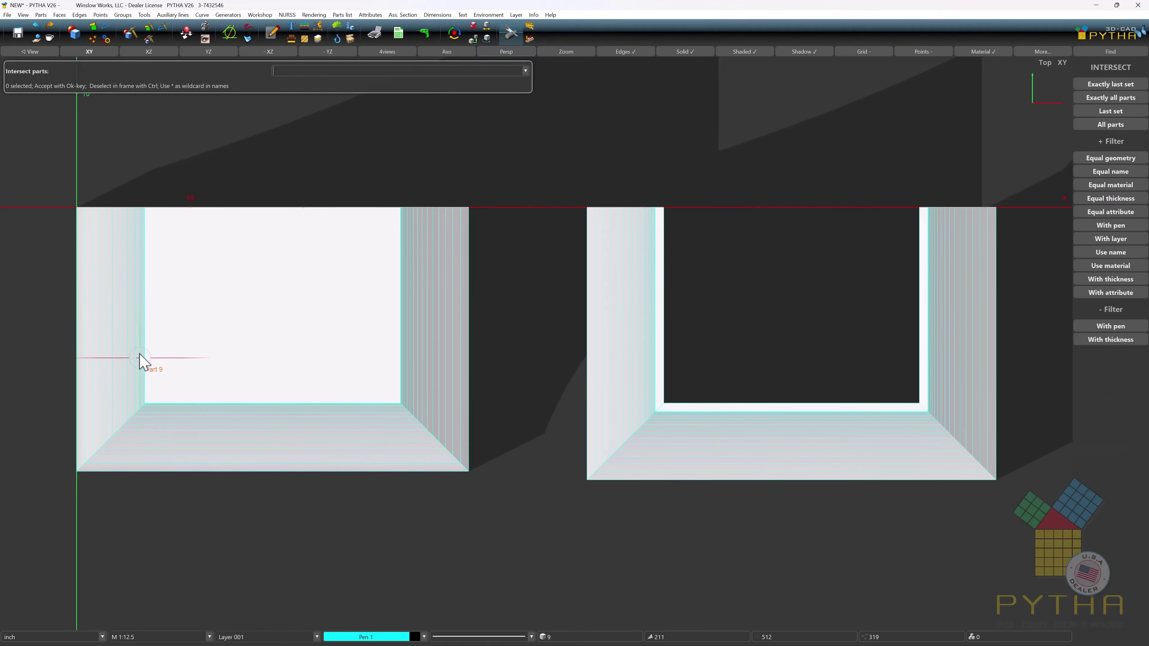
pyautogui.click(94, 289)
pyautogui.press('Return')
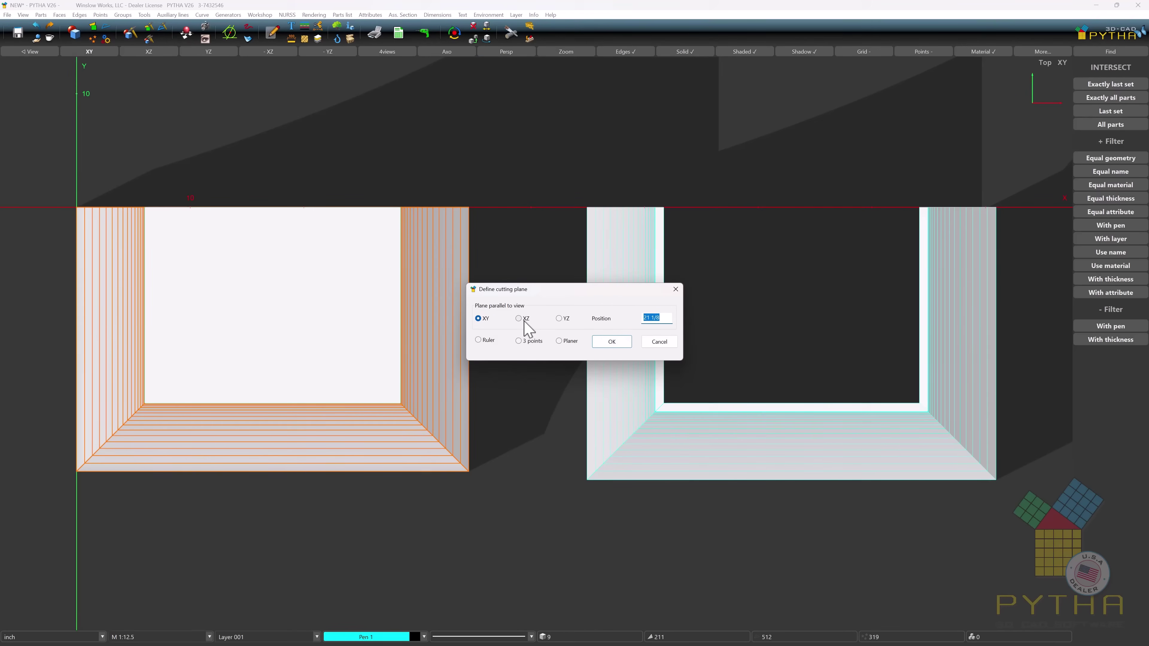
pyautogui.click(524, 320)
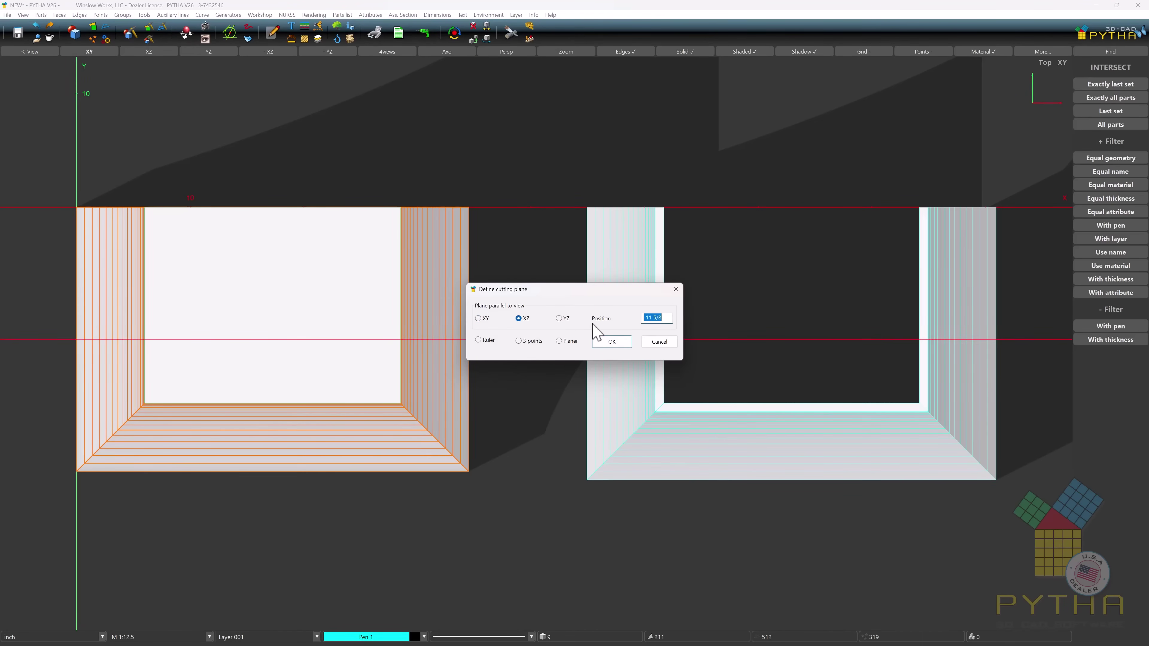
pyautogui.write('-.75')
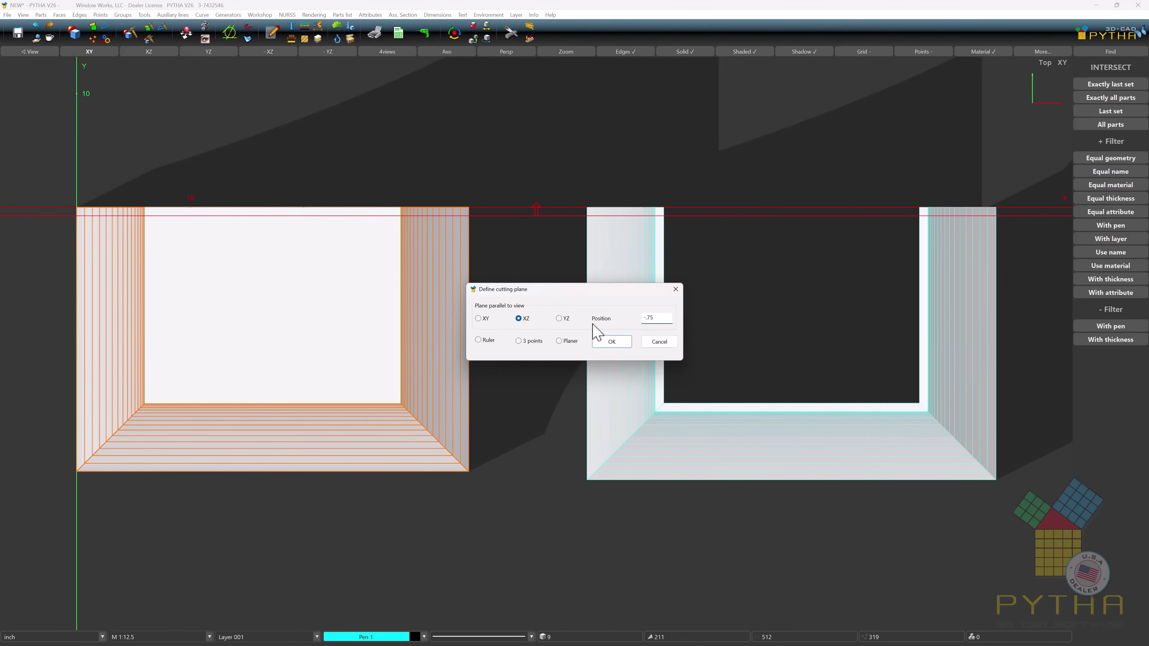
pyautogui.click(599, 340)
pyautogui.click(595, 334)
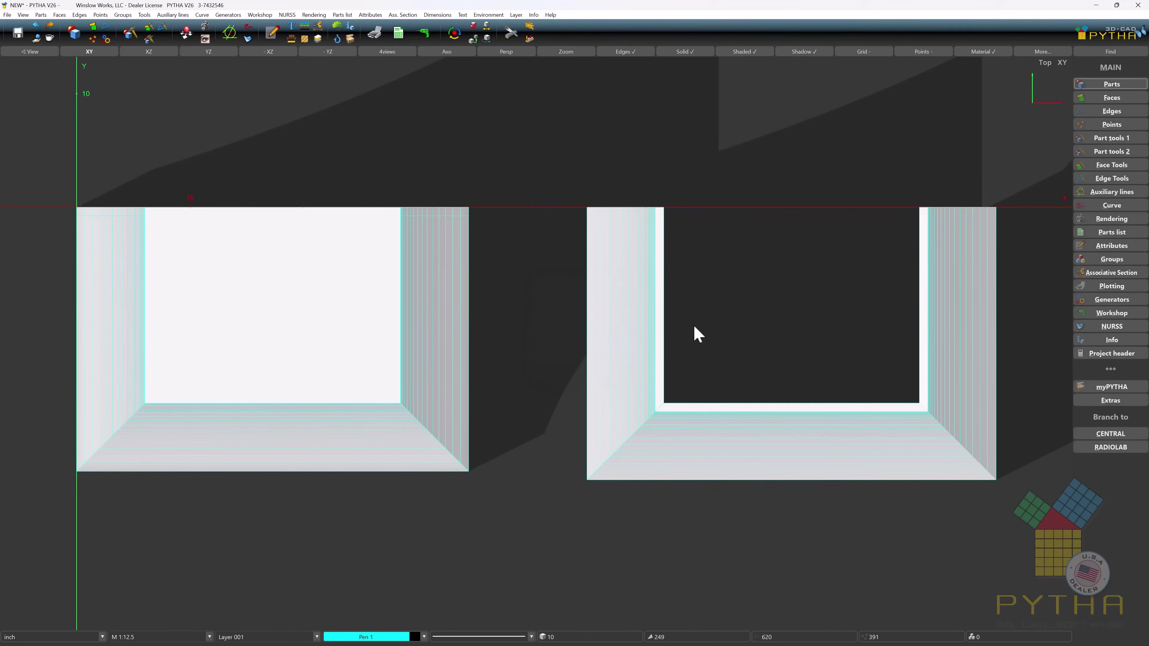
# Step: Import Hood Insert.pyo and place it by its bottom center guide on the underside of the original curved solid
pyautogui.scroll(-3, 694, 327)
pyautogui.press('a')
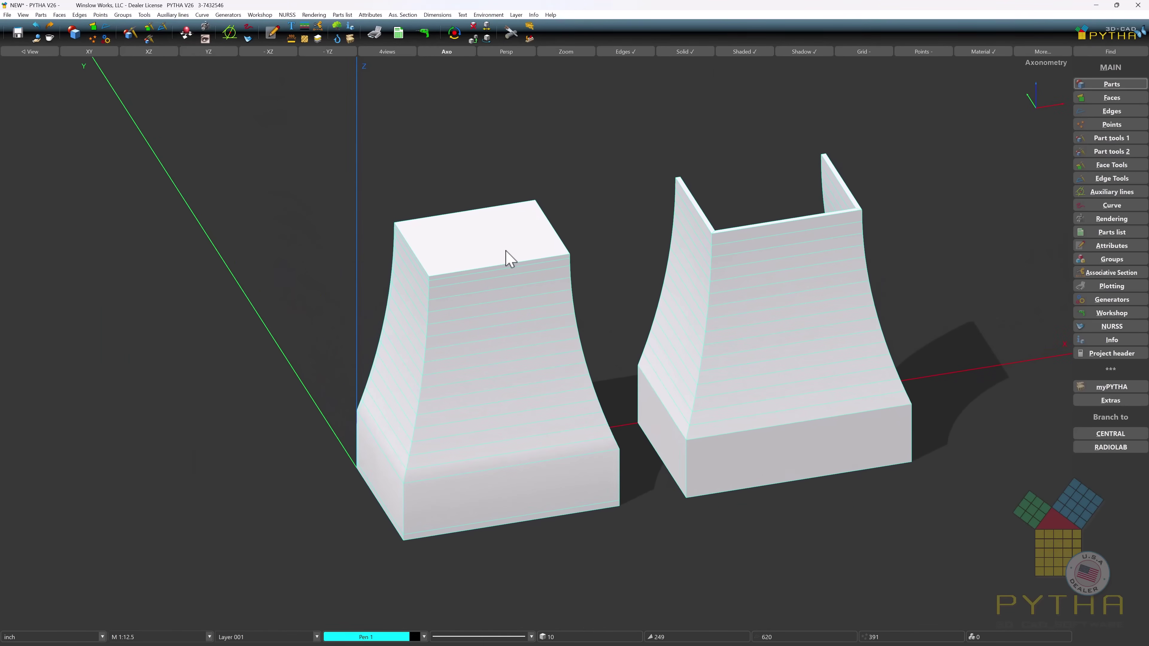
pyautogui.click(37, 38)
pyautogui.click(459, 267)
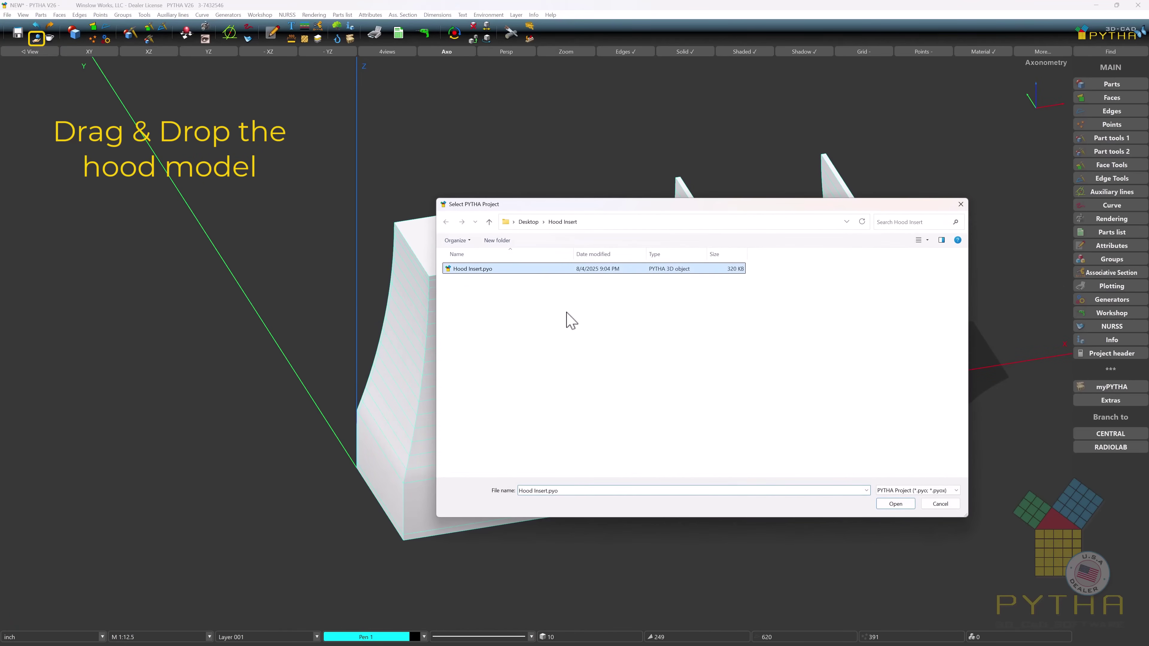
pyautogui.click(895, 505)
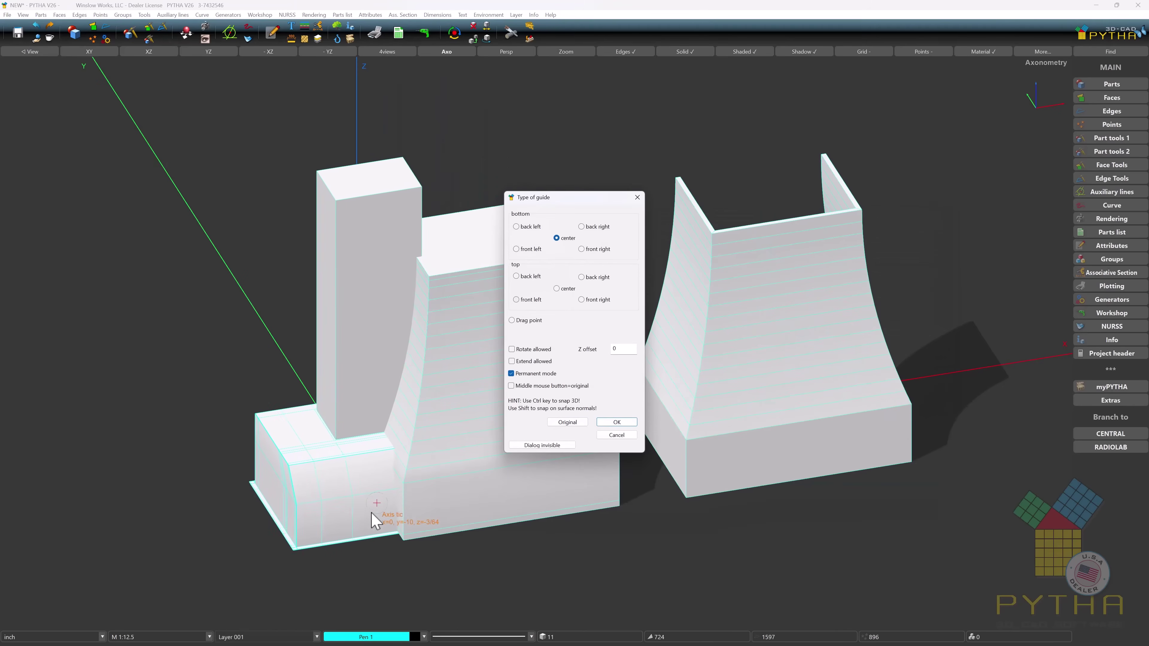
pyautogui.moveTo(372, 521); pyautogui.dragTo(493, 463, button='middle')
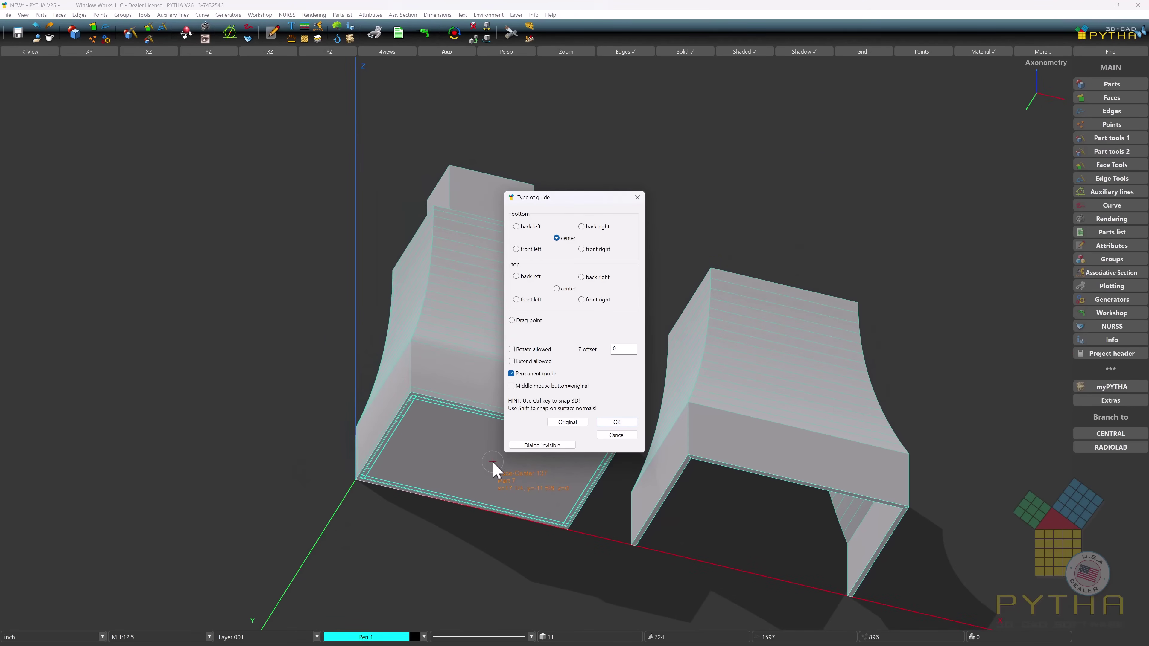
pyautogui.click(617, 423)
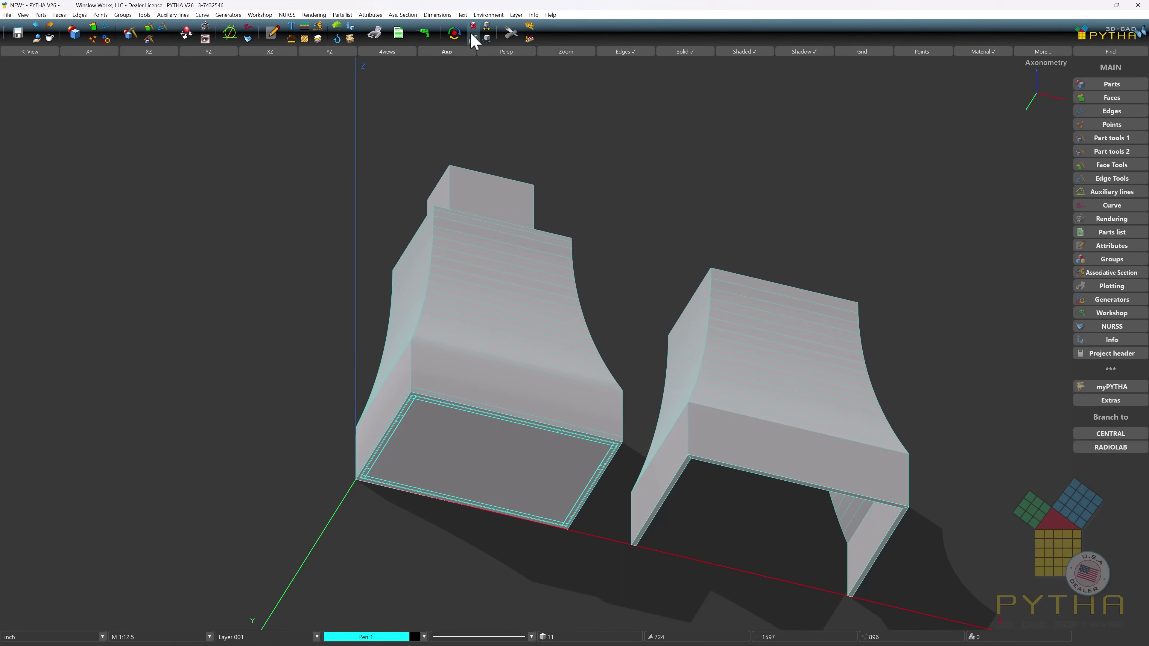
# Step: Move the hood insert along Z only, by about 0.05, to align its rim with the underside of the bottom panel
pyautogui.click(486, 29)
pyautogui.click(1098, 110)
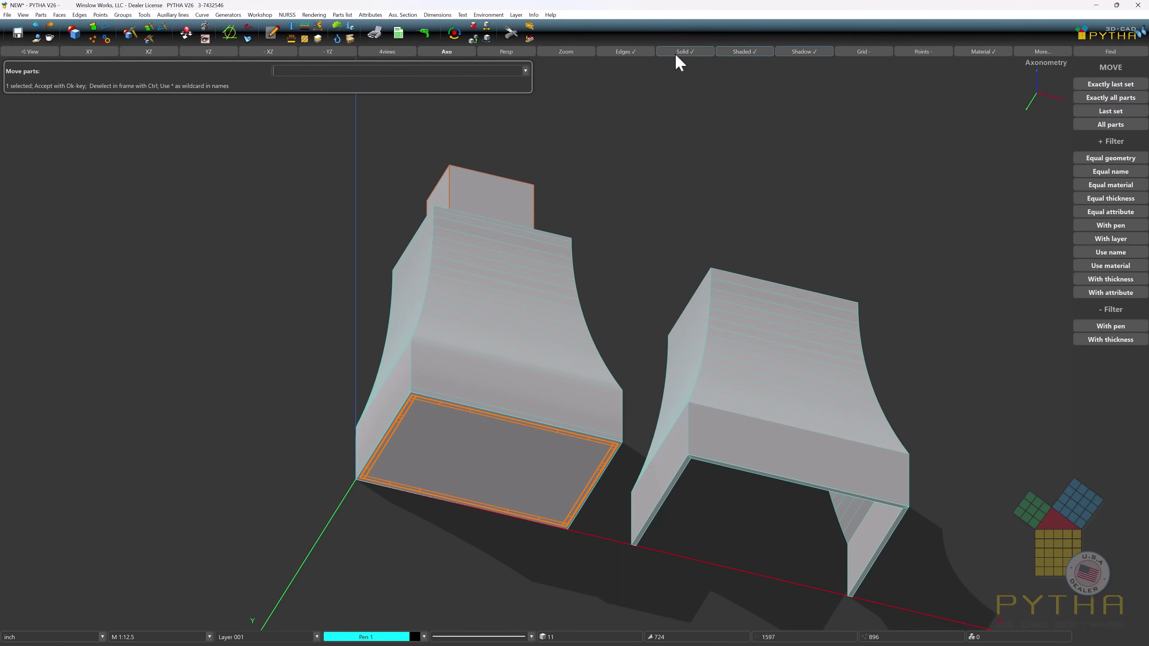
pyautogui.click(681, 52)
pyautogui.scroll(10, 398, 403)
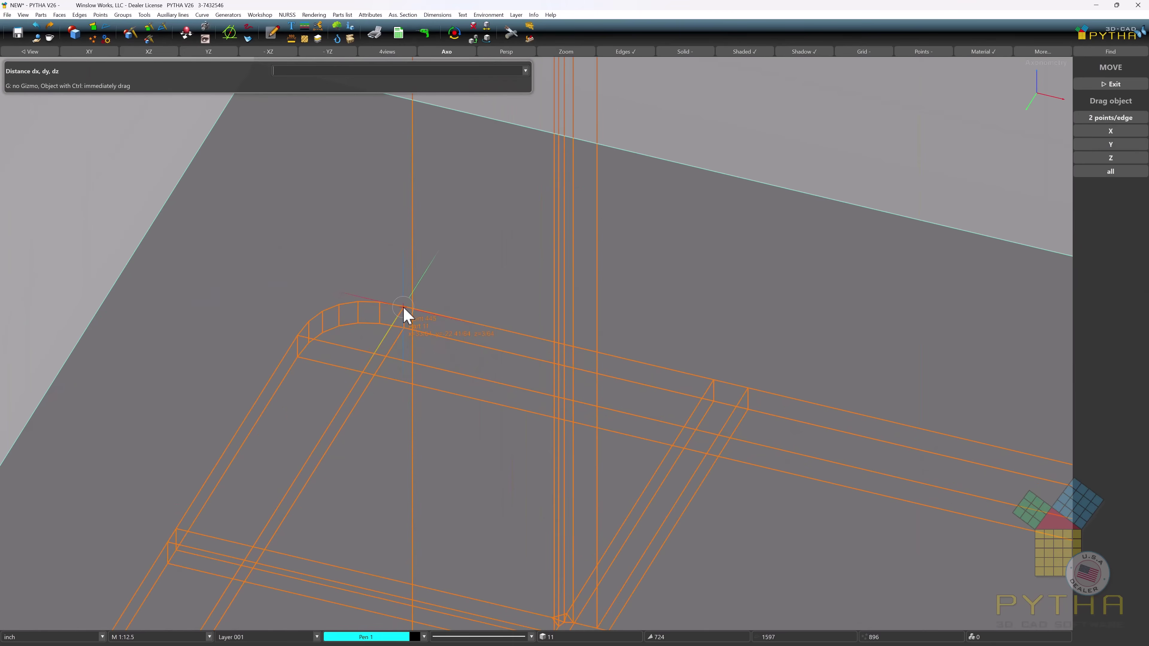
pyautogui.rightClick(403, 317)
pyautogui.click(403, 321)
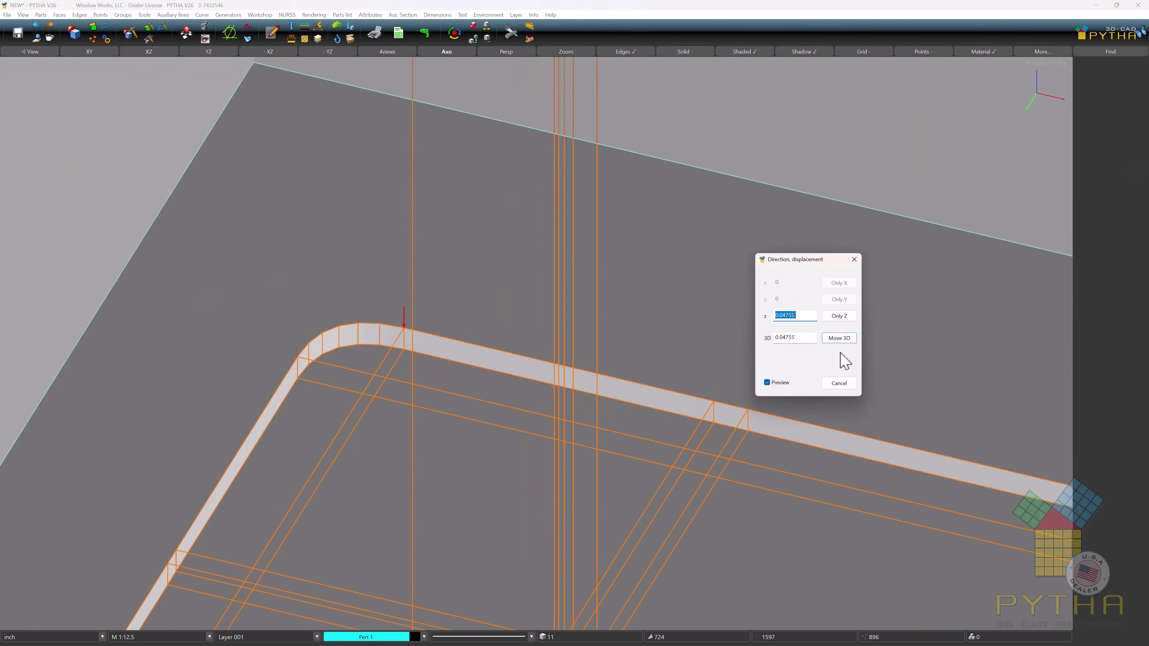
pyautogui.click(840, 317)
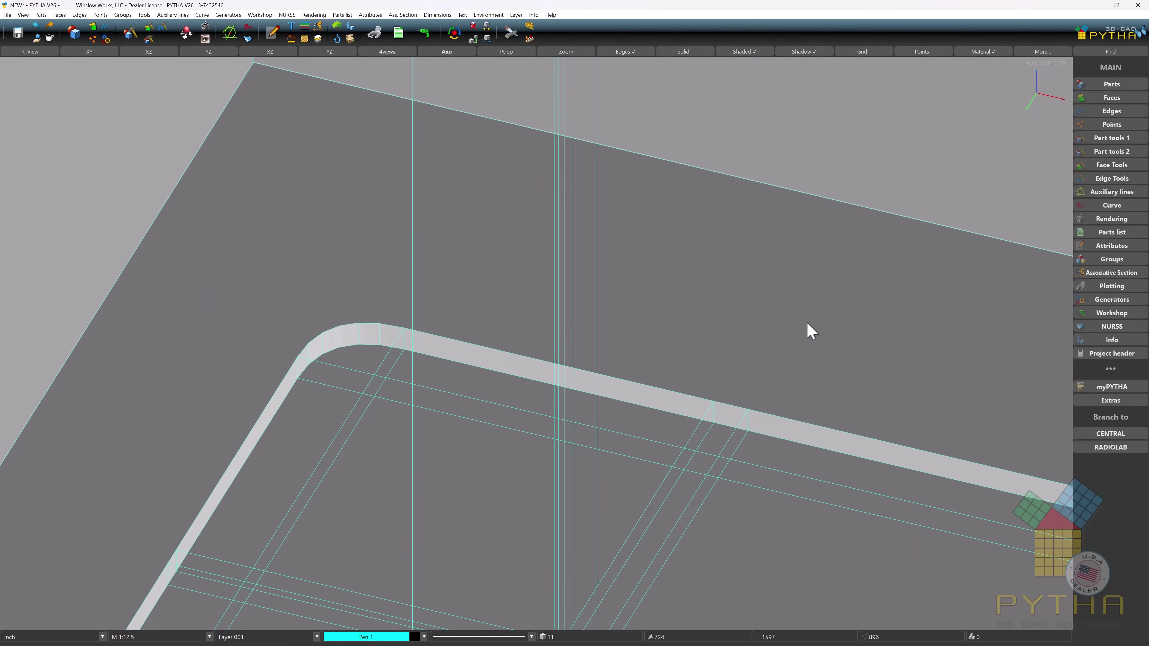
# Step: Subtract the hood insert from the bottom panel with Diff-Copy, keeping the insert
pyautogui.click(530, 28)
pyautogui.click(1111, 245)
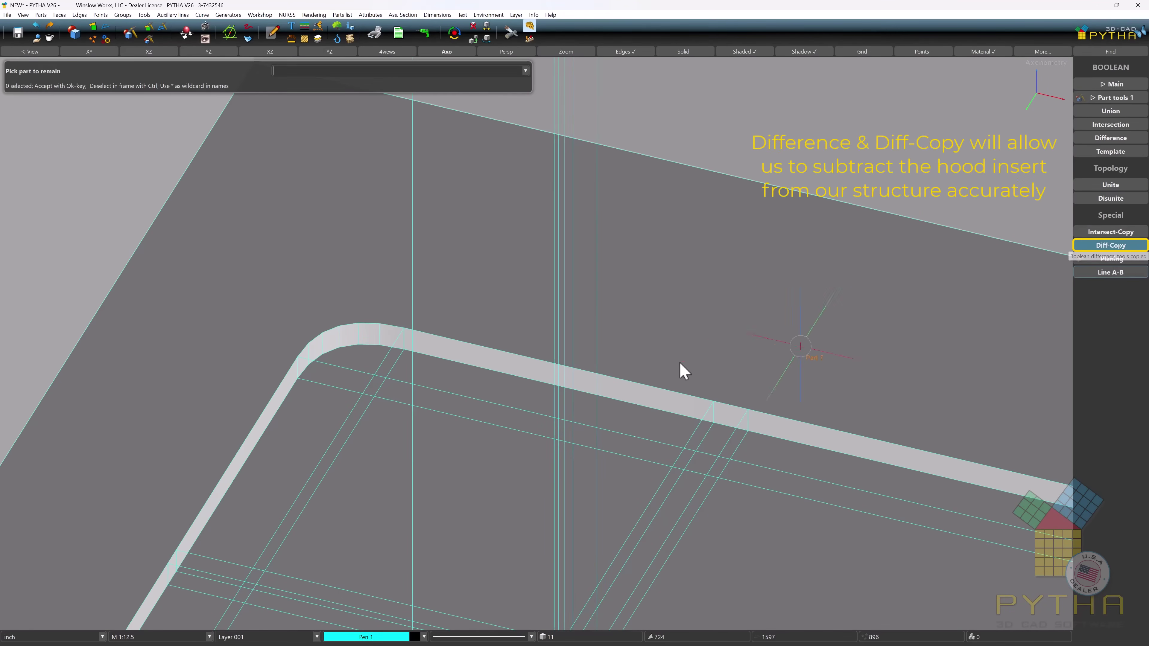
pyautogui.scroll(-3, 333, 298)
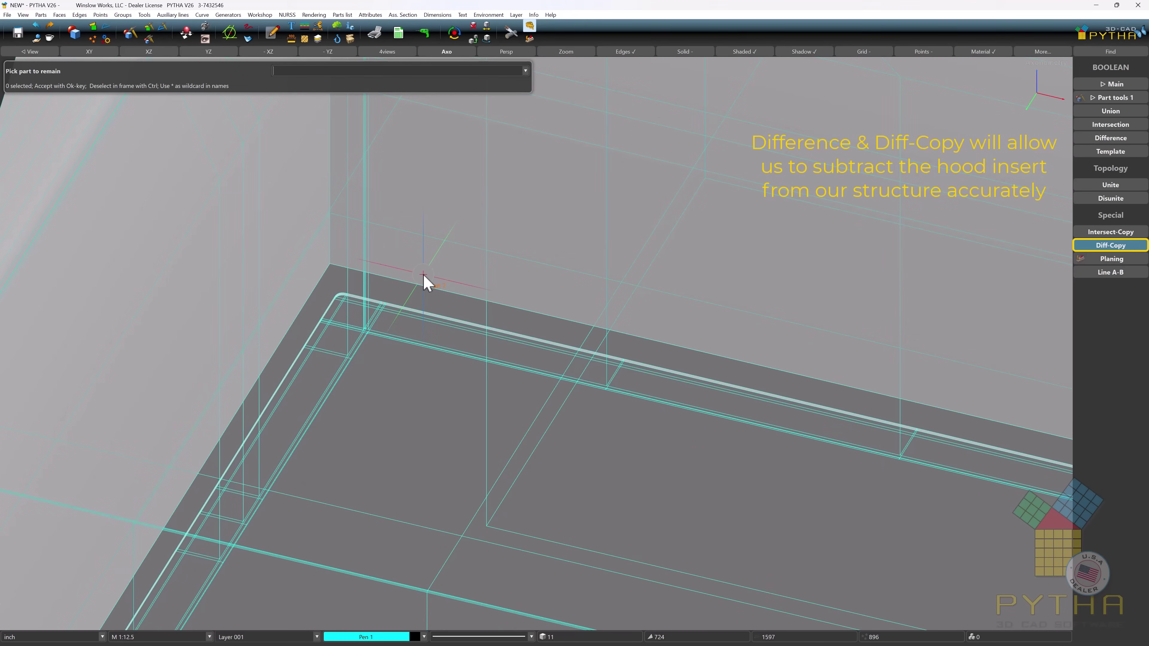
pyautogui.click(428, 294)
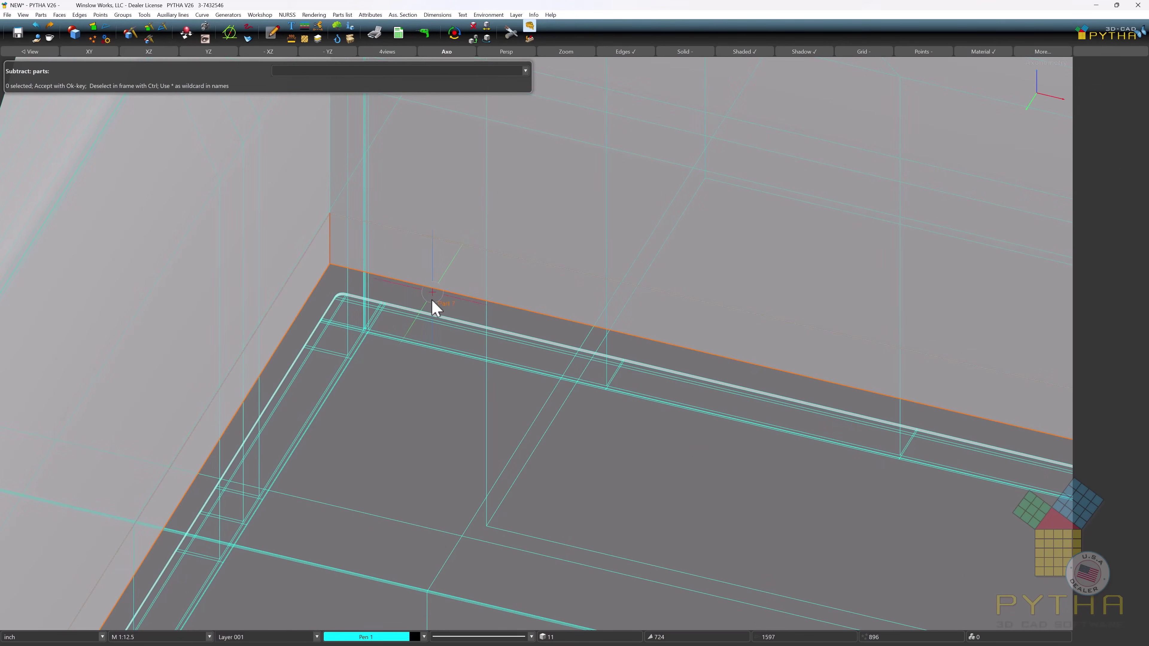
pyautogui.click(416, 329)
pyautogui.rightClick(417, 328)
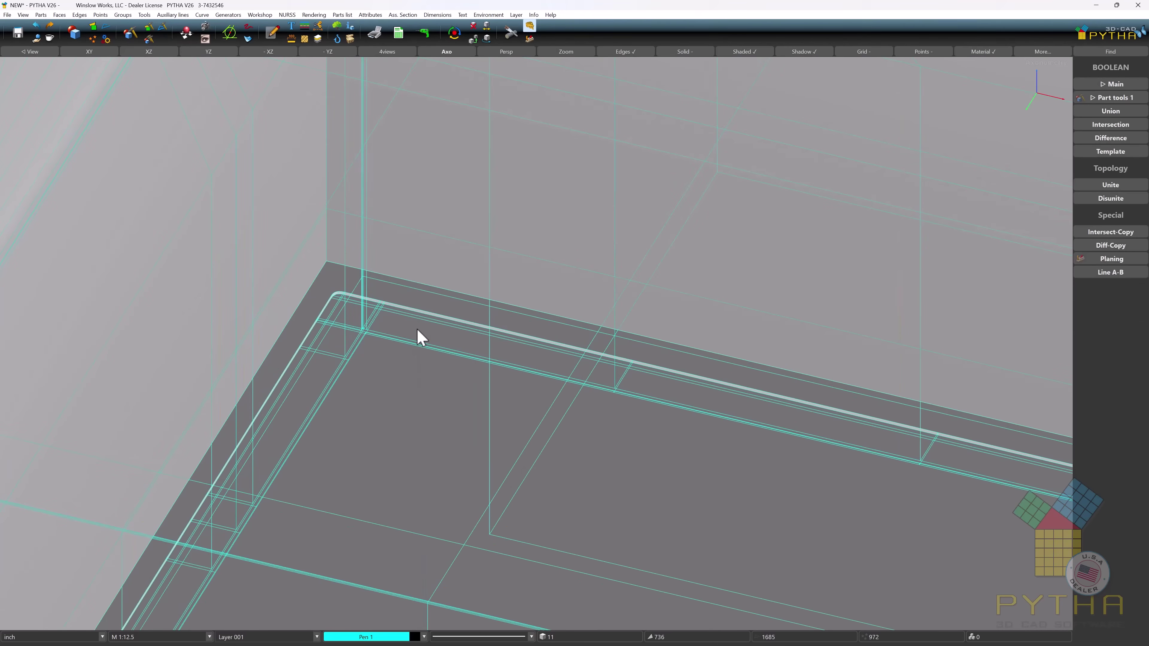
# Step: Subtract the hood insert from the large middle body with Diff-Copy, keeping the insert
pyautogui.click(1110, 247)
pyautogui.click(705, 51)
pyautogui.scroll(-5, 472, 436)
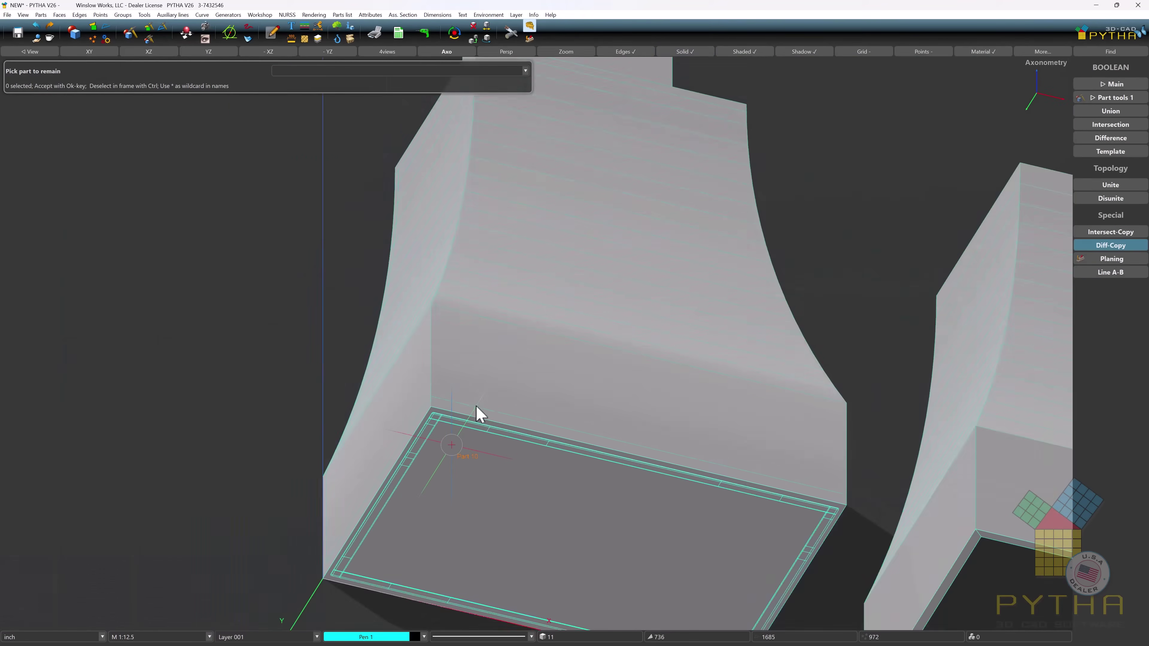
pyautogui.click(479, 473)
pyautogui.click(481, 436)
pyautogui.rightClick(481, 437)
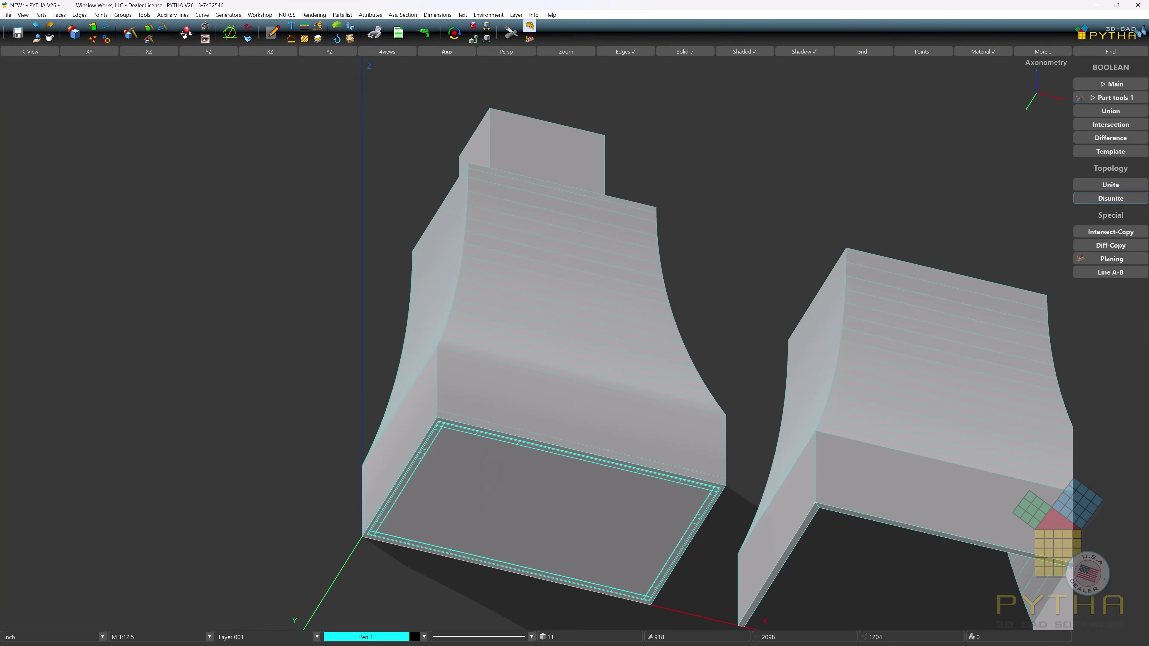
# Step: Subtract the hood insert from the top panel with Difference and inspect the opening from above
pyautogui.click(1111, 138)
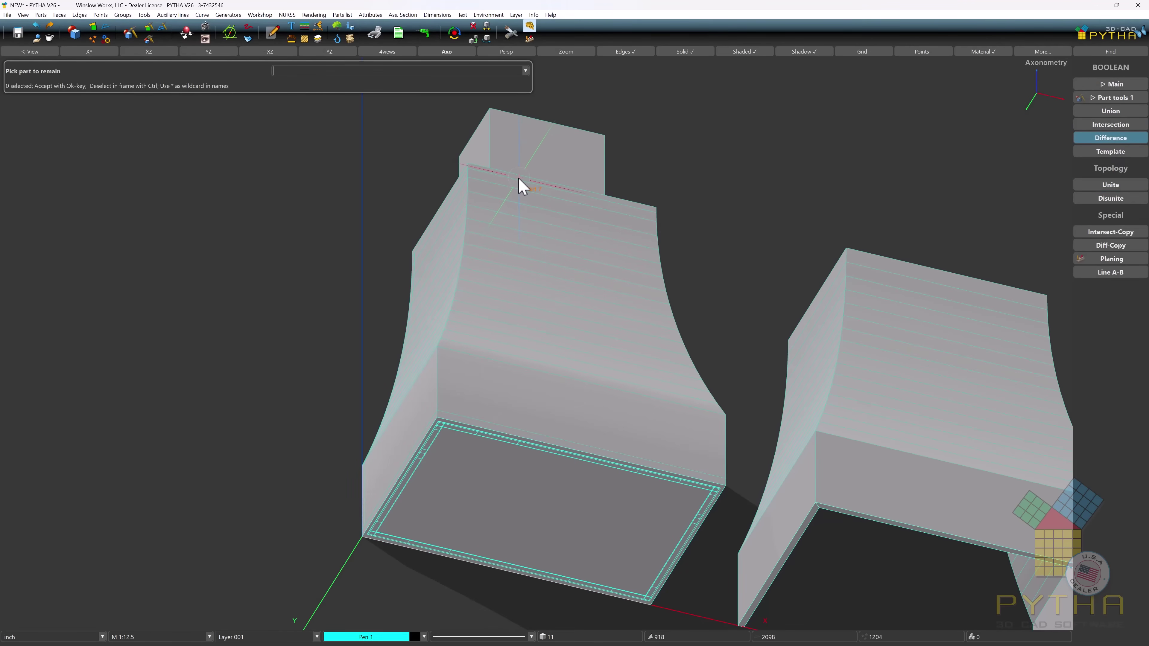
pyautogui.click(519, 178)
pyautogui.click(533, 159)
pyautogui.rightClick(535, 155)
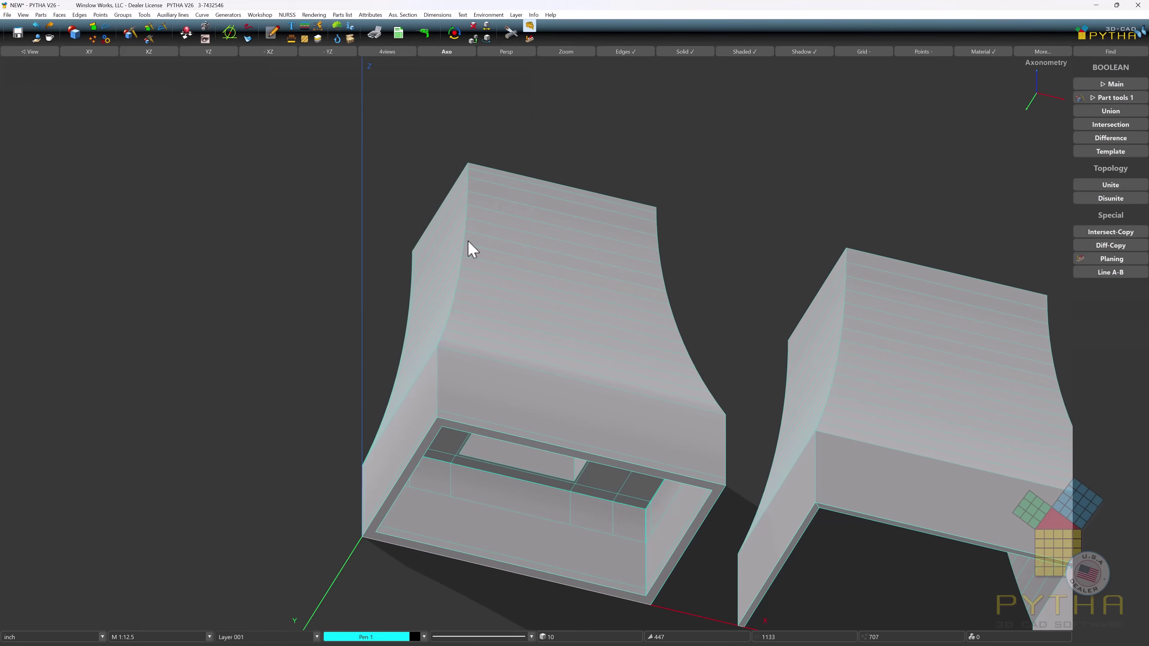
pyautogui.moveTo(468, 241); pyautogui.dragTo(557, 366, button='middle')
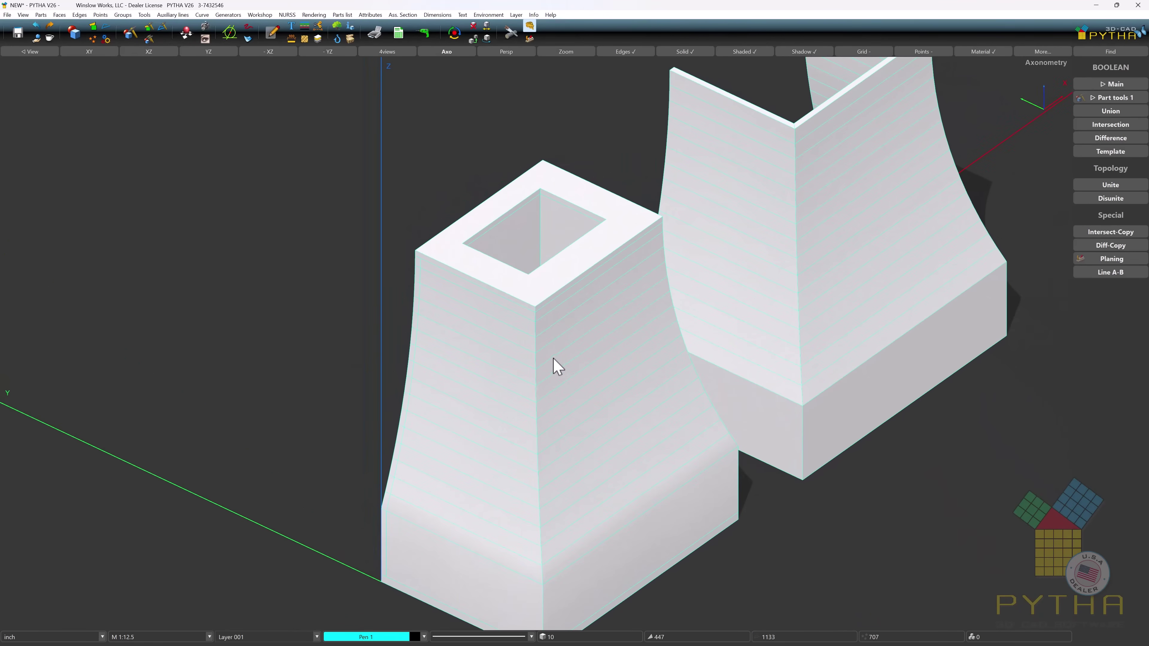
pyautogui.scroll(-2, 624, 305)
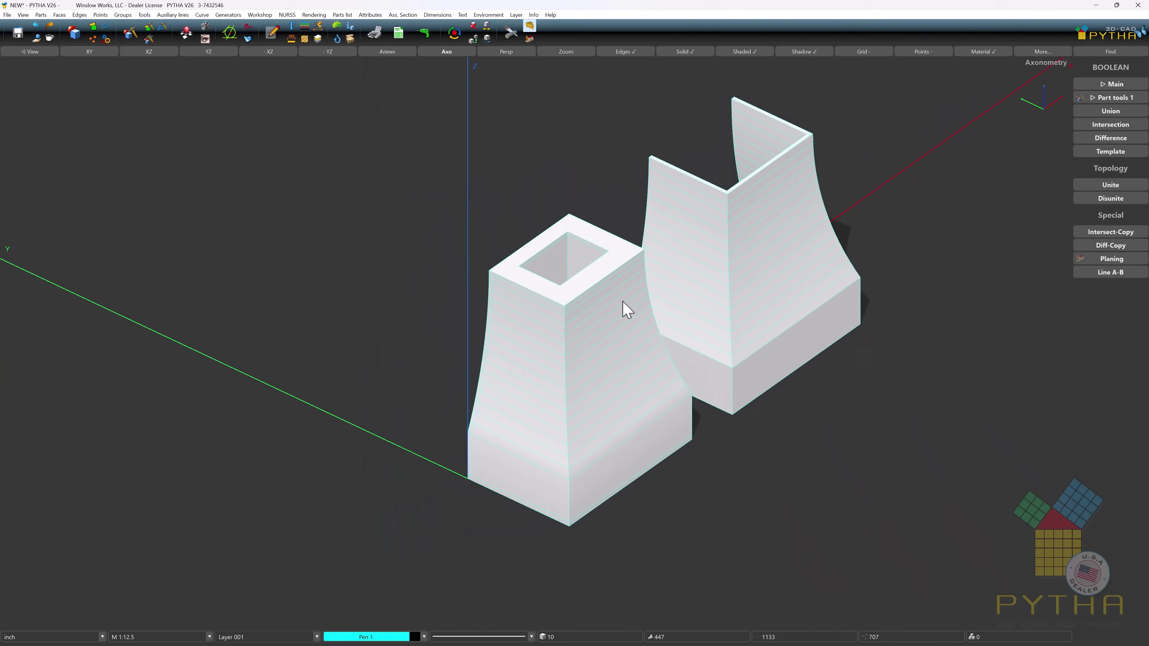
# Step: Convert the large inner body into a Sandwich construction with transversal rails: 3 rails and 4 cross rails, each 0.75 wide, with zero skin thickness
pyautogui.click(105, 39)
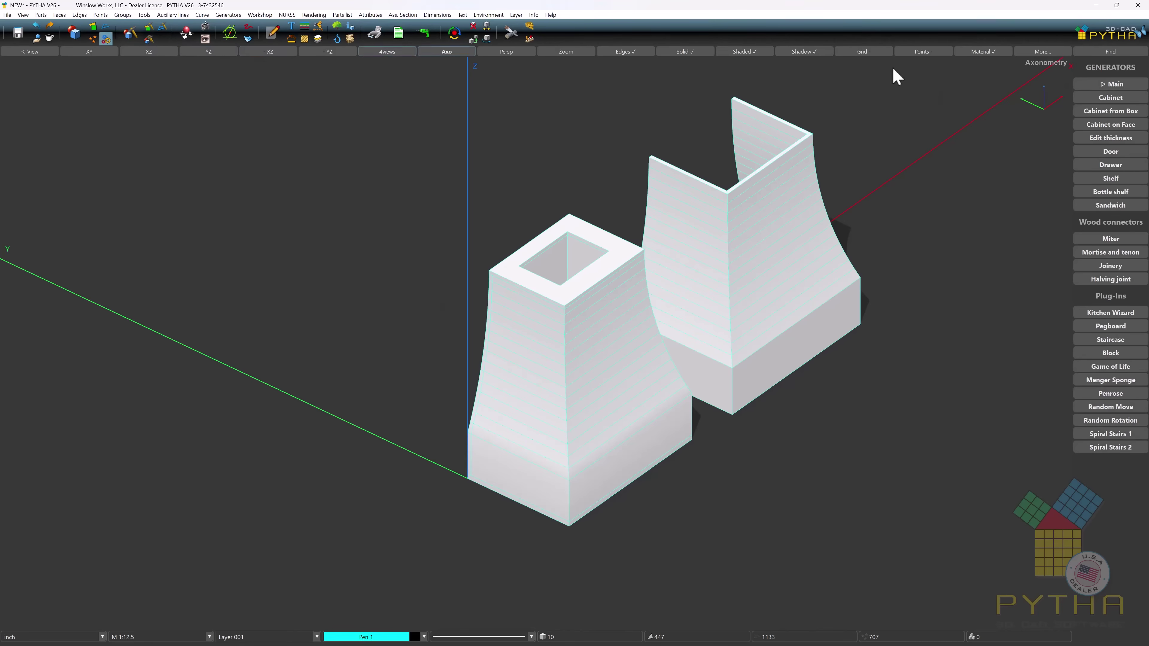
pyautogui.click(1107, 205)
pyautogui.click(608, 372)
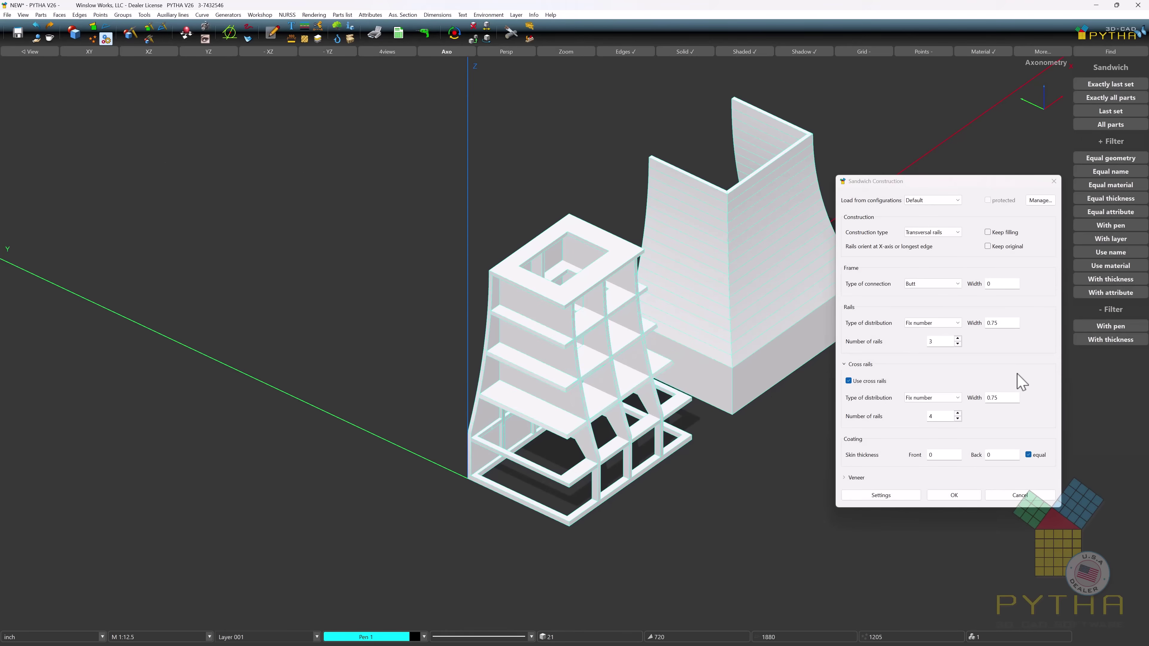
pyautogui.click(952, 493)
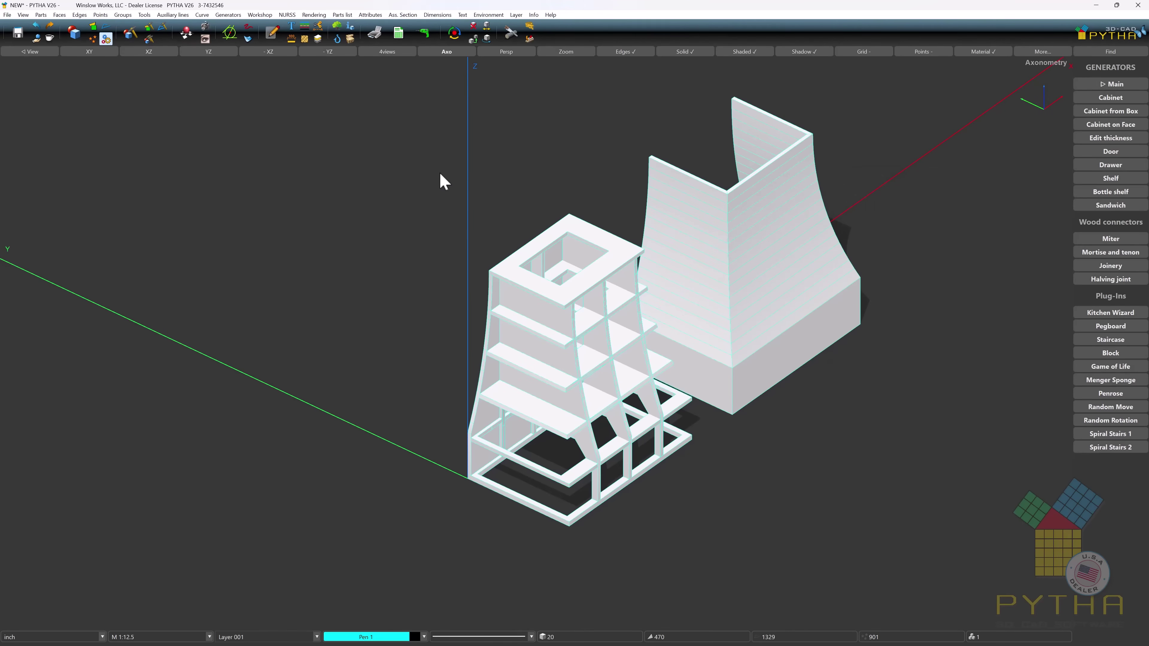
# Step: Move the outer hood panels onto the inner rail structure, matching the bottom inside front corner of the panels to the structure's bottom front corner
pyautogui.click(486, 26)
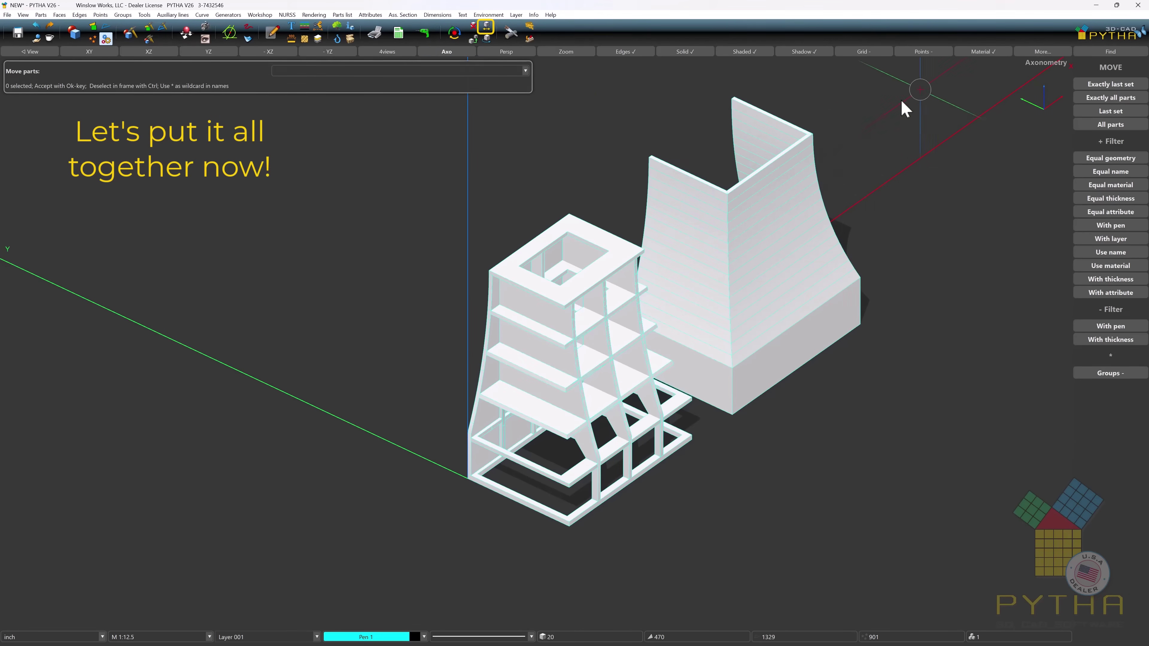
pyautogui.moveTo(903, 106); pyautogui.dragTo(707, 394)
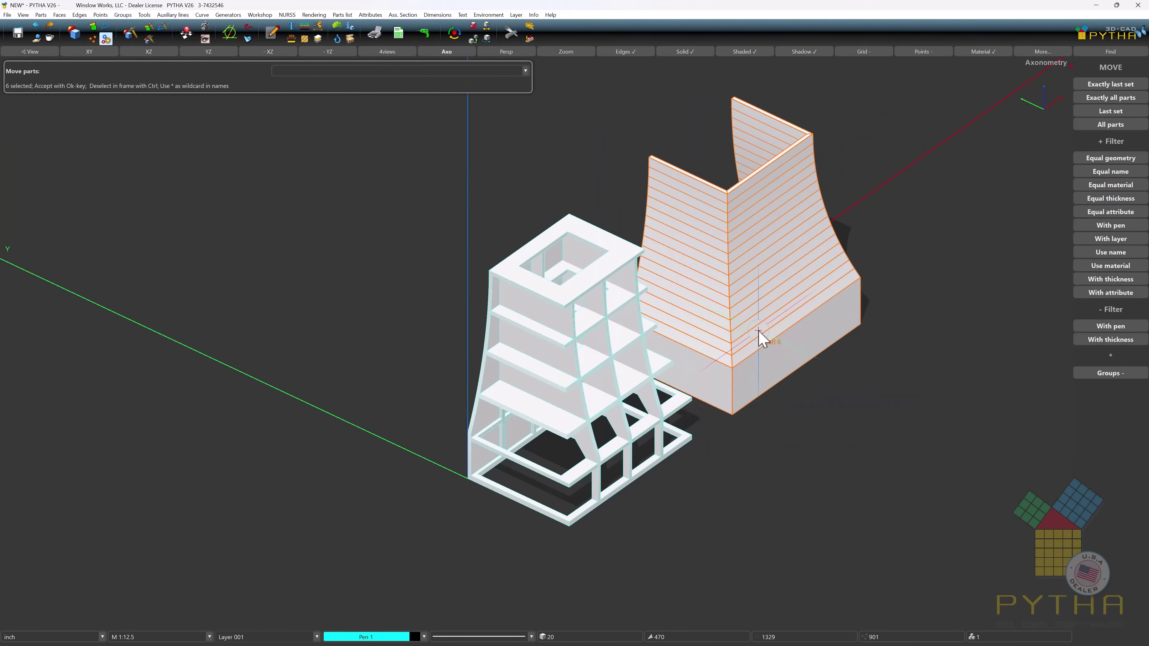
pyautogui.rightClick(761, 338)
pyautogui.moveTo(743, 367); pyautogui.dragTo(544, 451, button='middle')
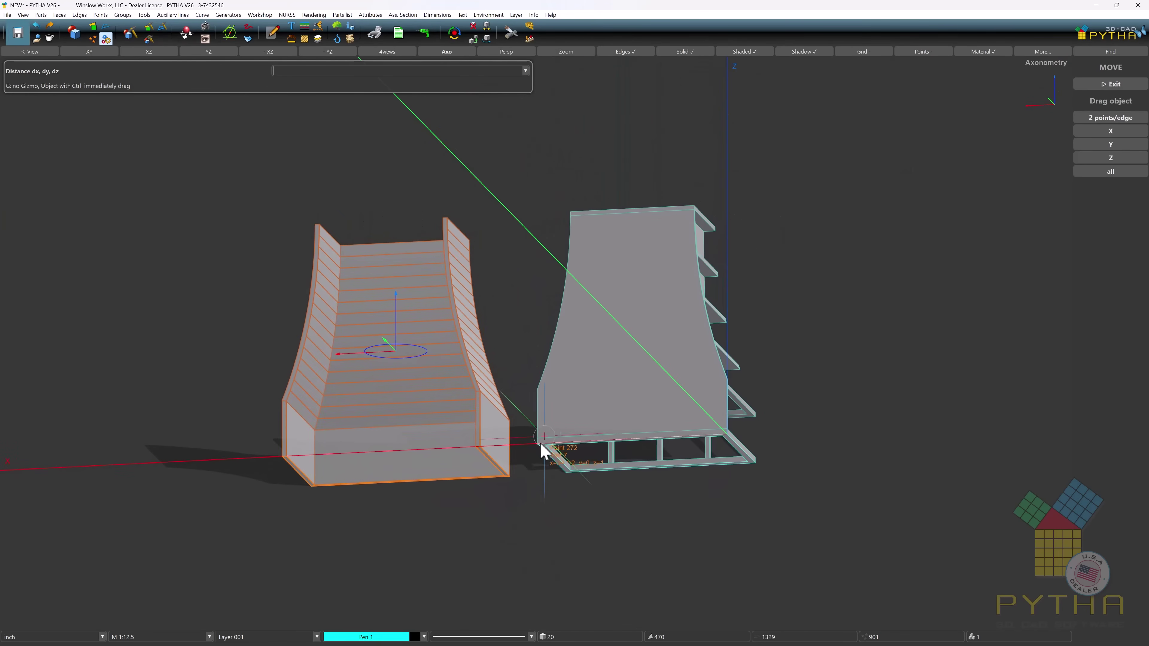
pyautogui.scroll(4, 316, 493)
pyautogui.click(356, 464)
pyautogui.scroll(-1, 705, 496)
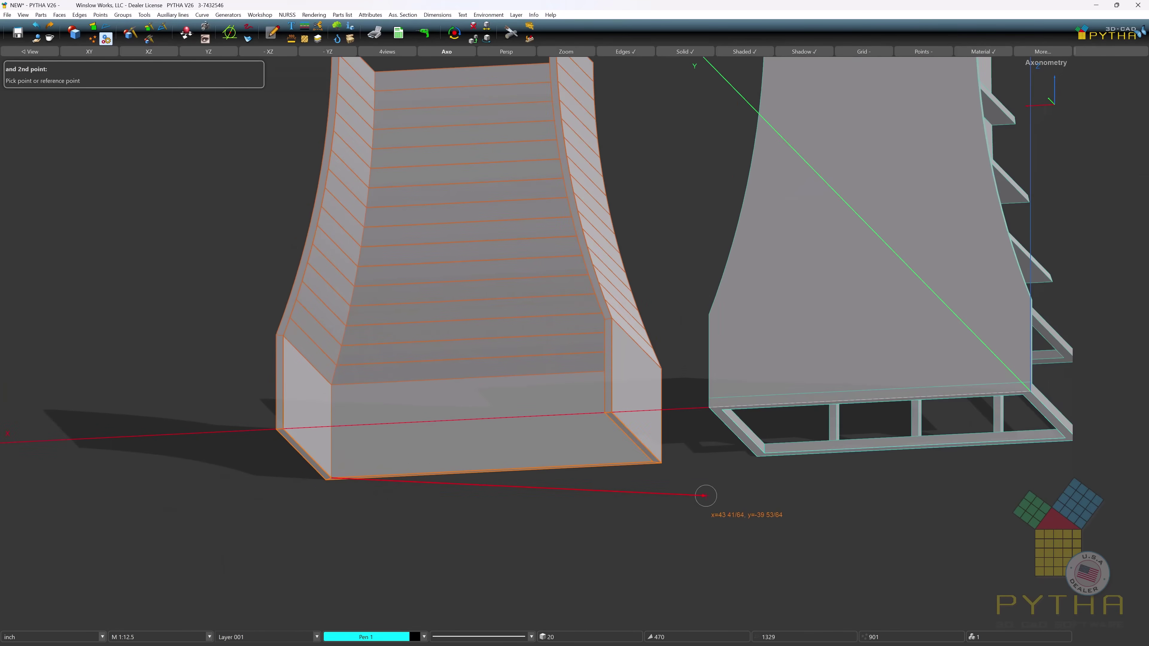
pyautogui.click(765, 472)
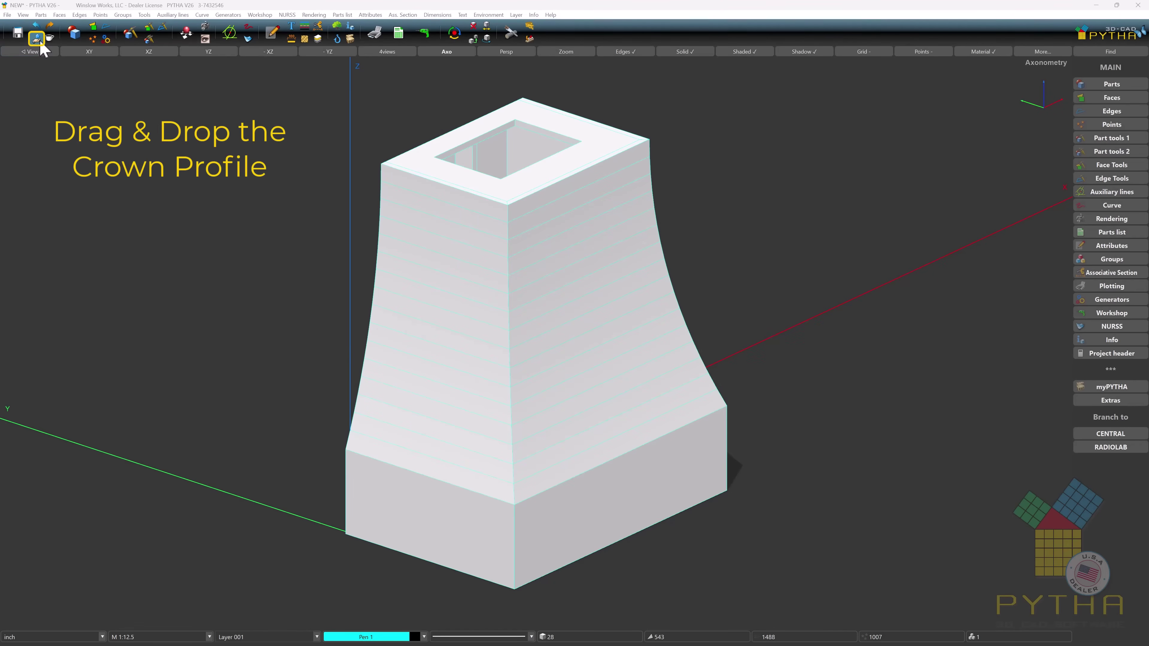
# Step: Import Cove Crown.pyo from the Hood Insert folder and place the profile at the top rear corner of the hood's left side
pyautogui.click(38, 38)
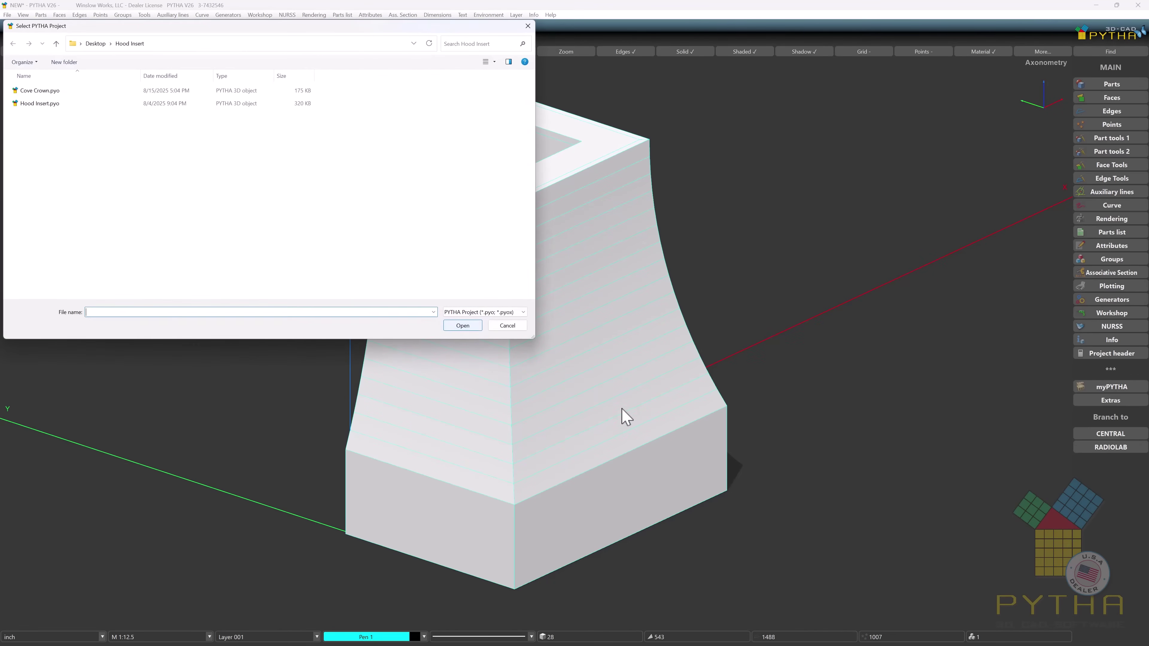
pyautogui.click(112, 95)
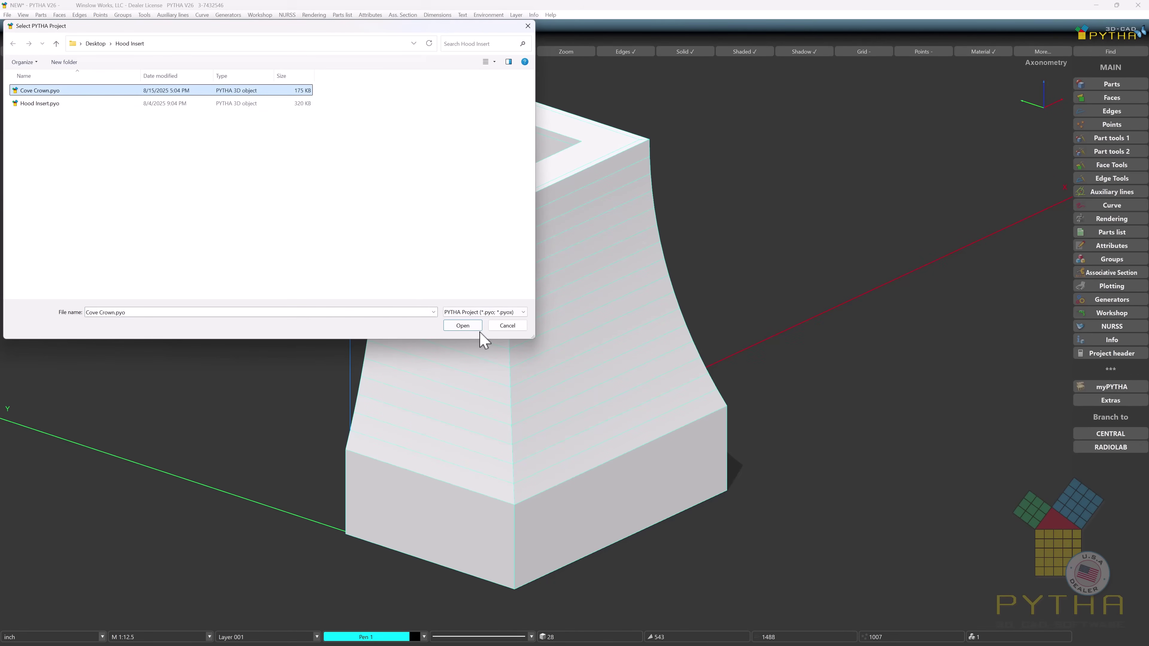
pyautogui.click(470, 326)
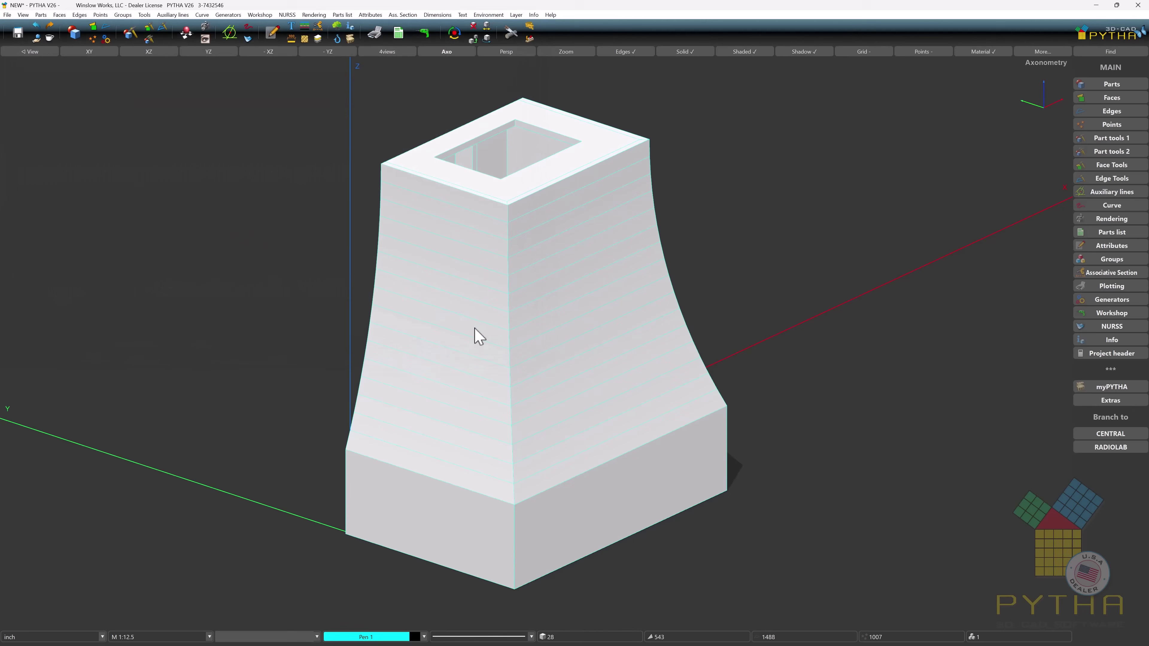
pyautogui.click(381, 166)
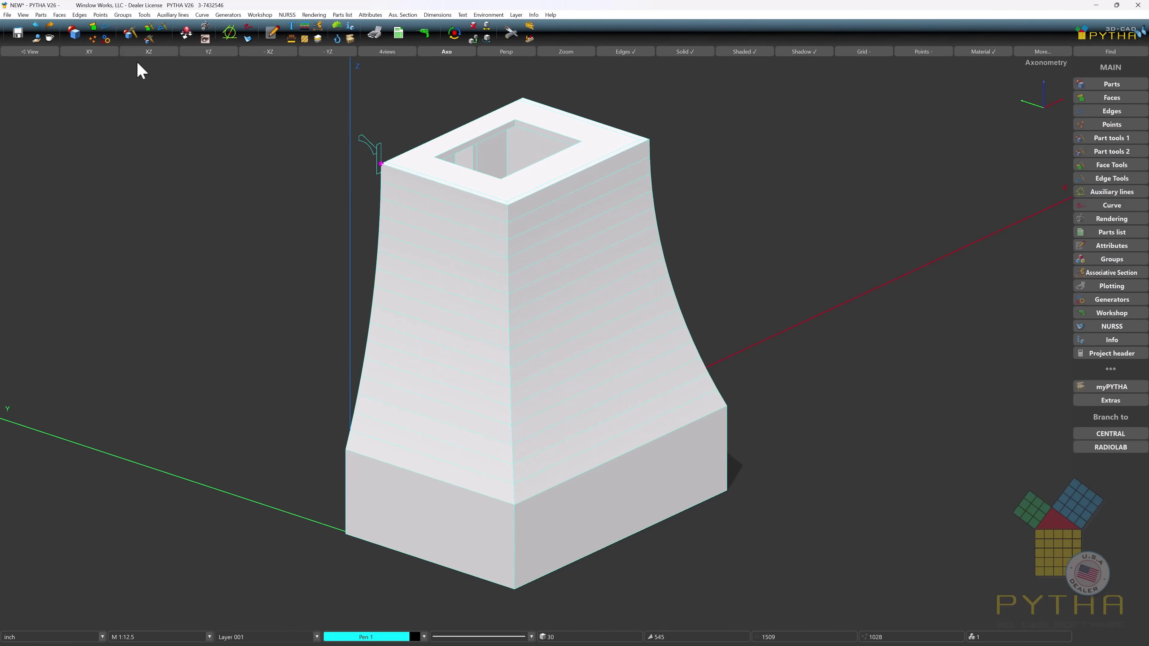
# Step: Sweep the cove crown profile as a Face cross section along the hood's top left, front and right edges, creating single parts
pyautogui.click(229, 32)
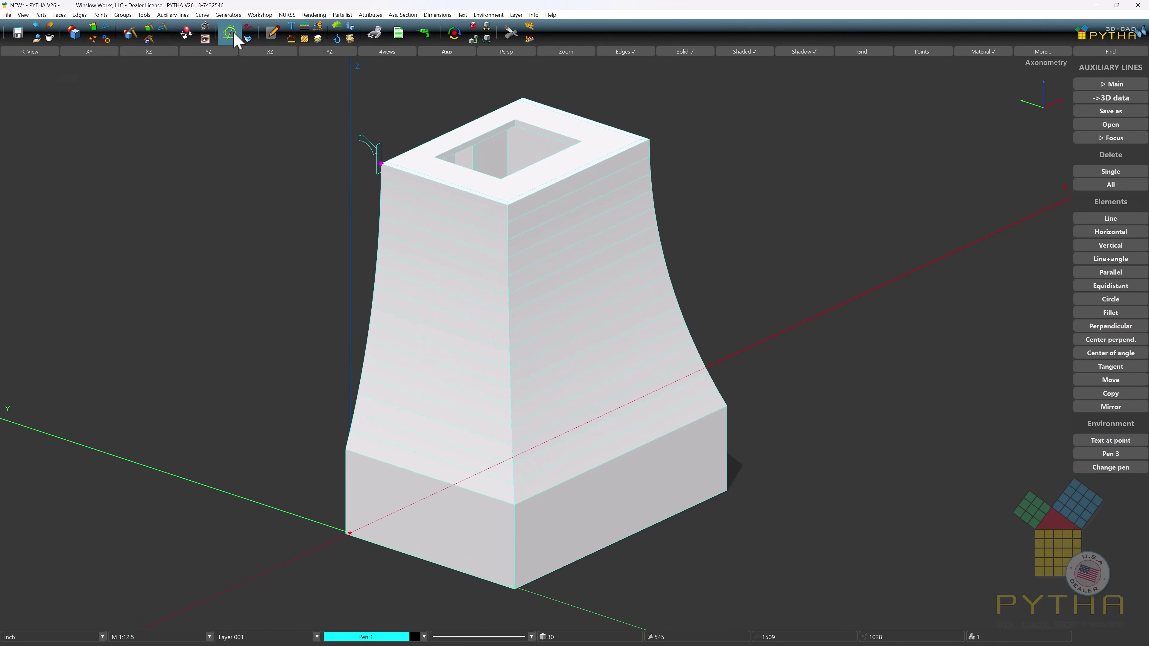
pyautogui.click(1110, 110)
pyautogui.click(1111, 164)
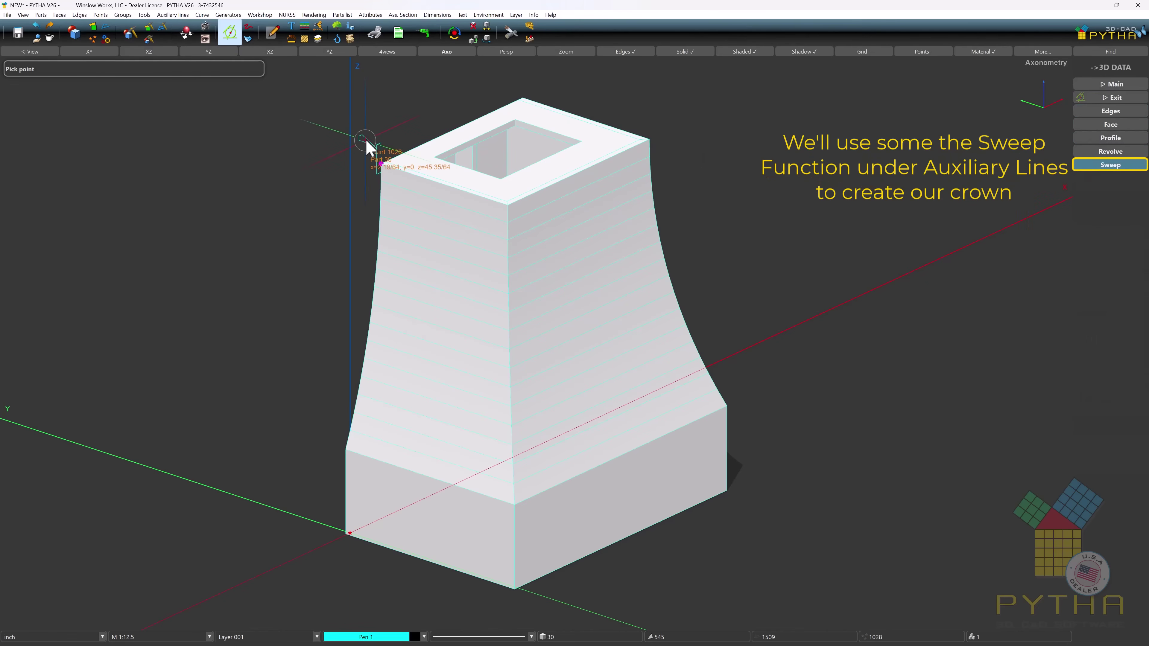
pyautogui.click(379, 142)
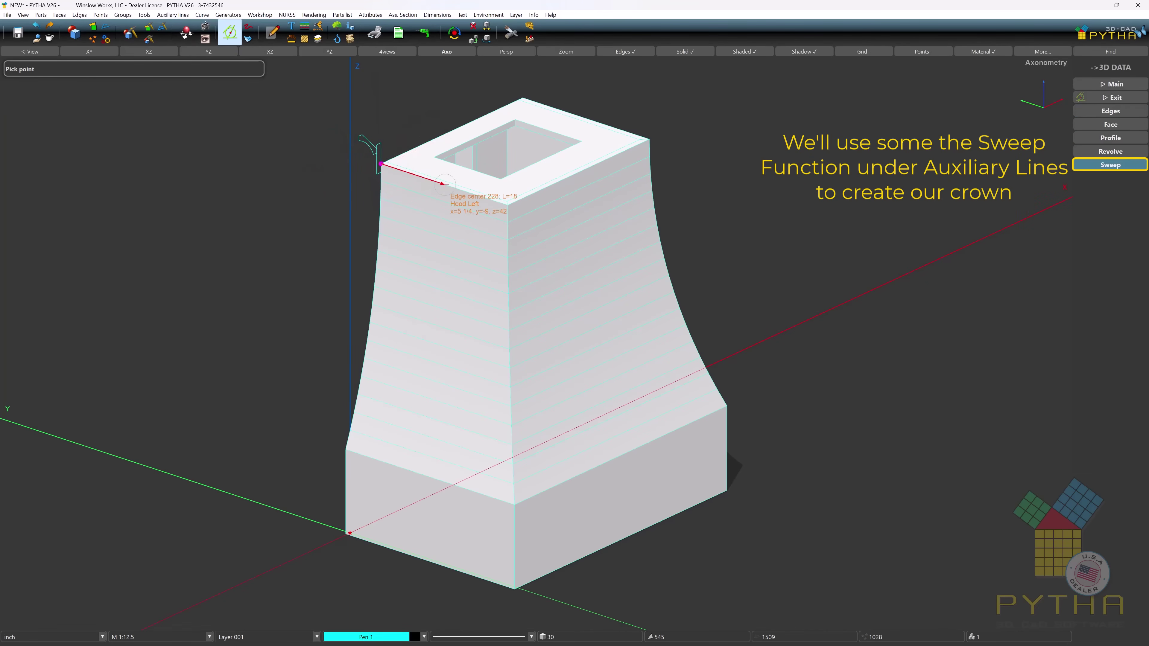
pyautogui.click(505, 201)
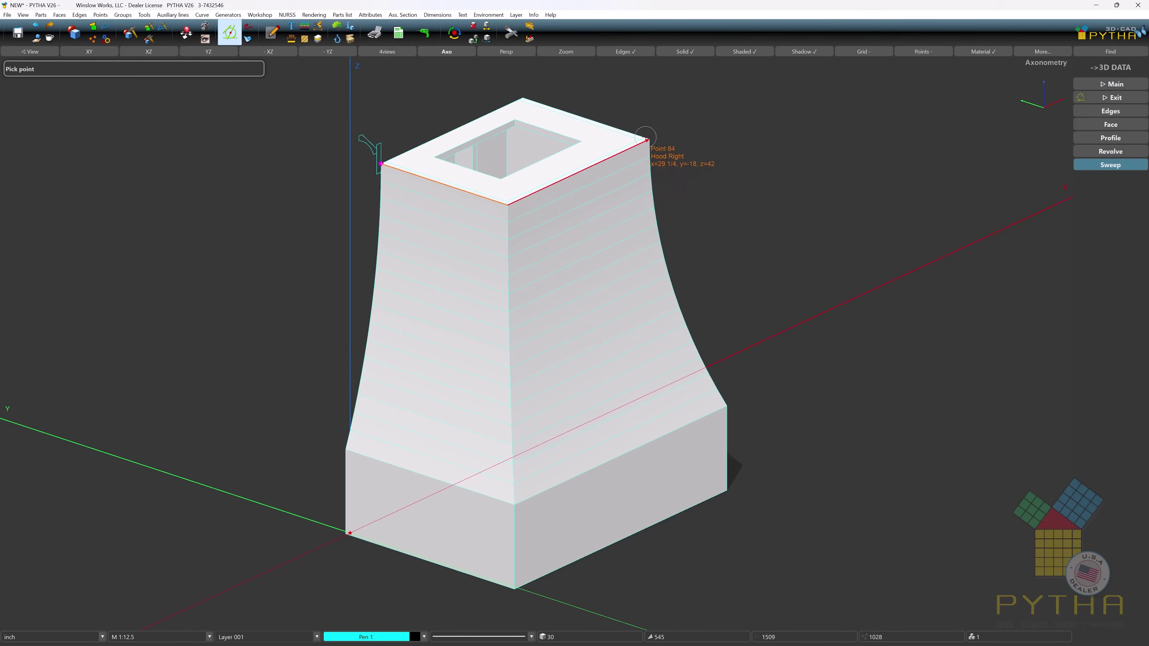
pyautogui.click(648, 142)
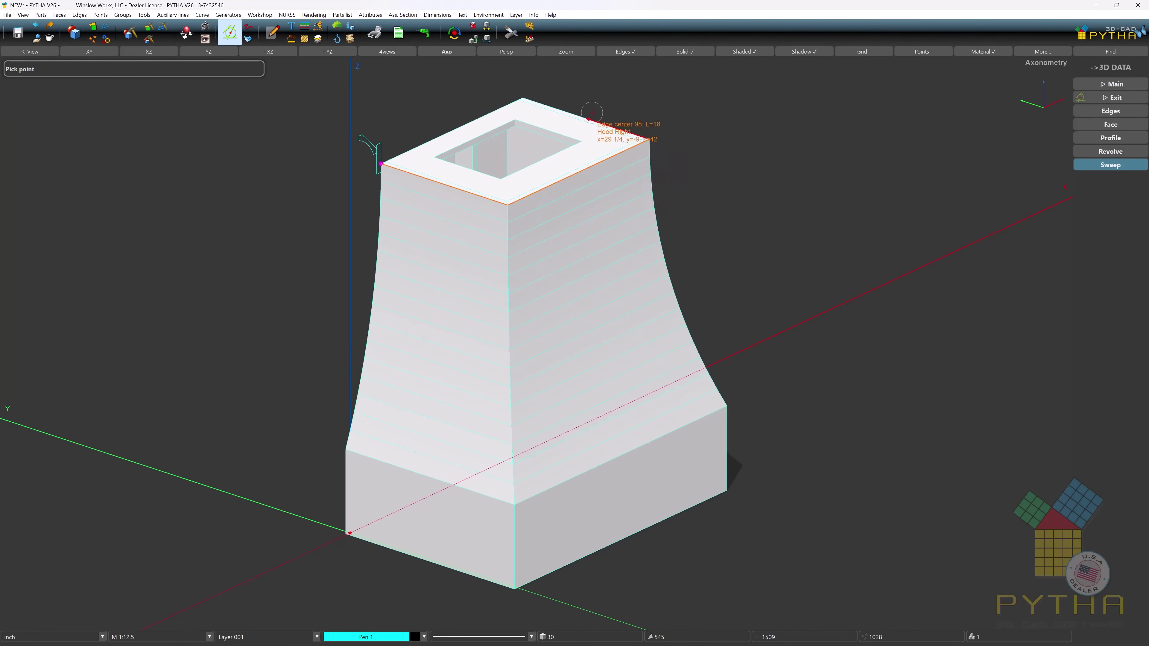
pyautogui.click(524, 92)
pyautogui.click(856, 201)
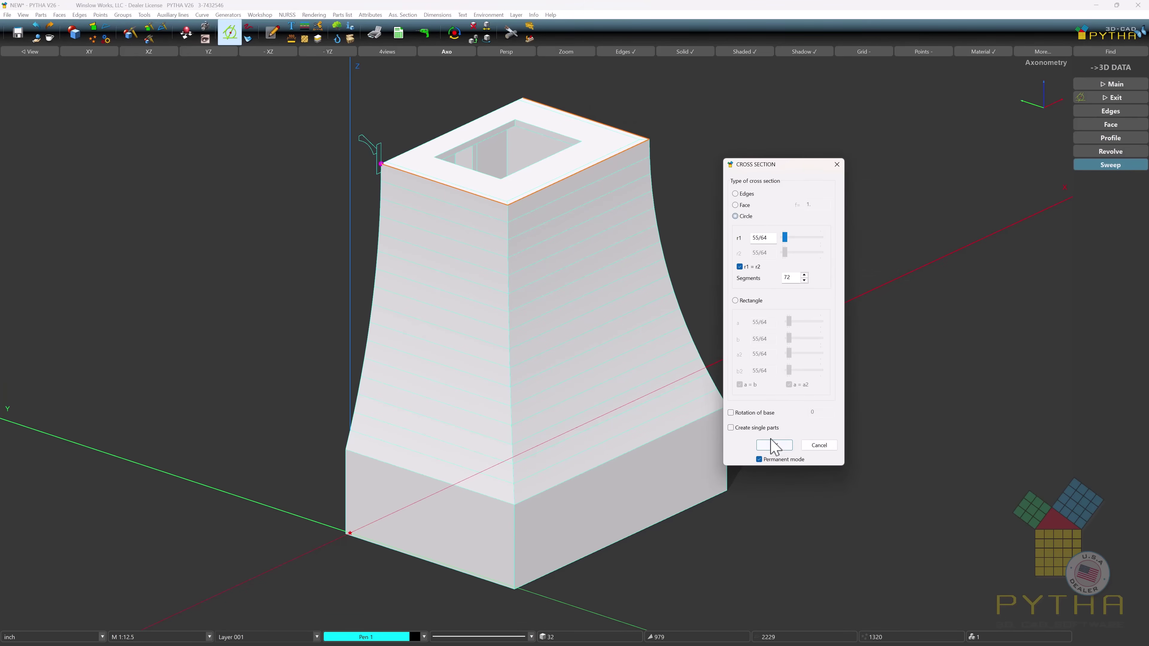
pyautogui.click(739, 205)
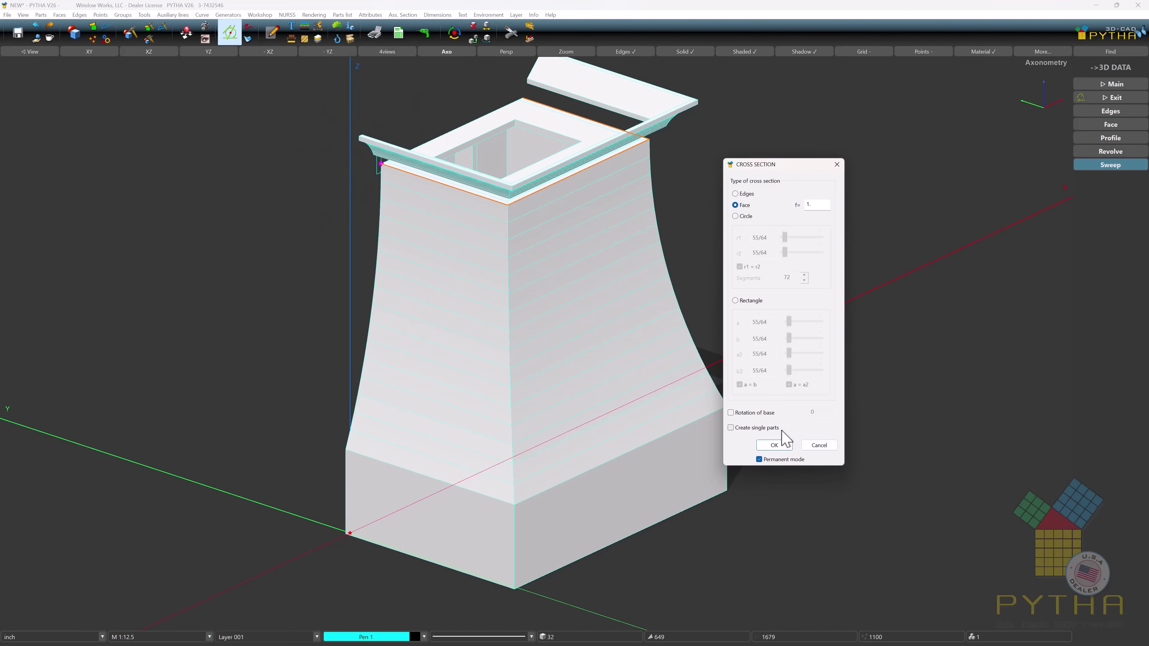
pyautogui.click(774, 445)
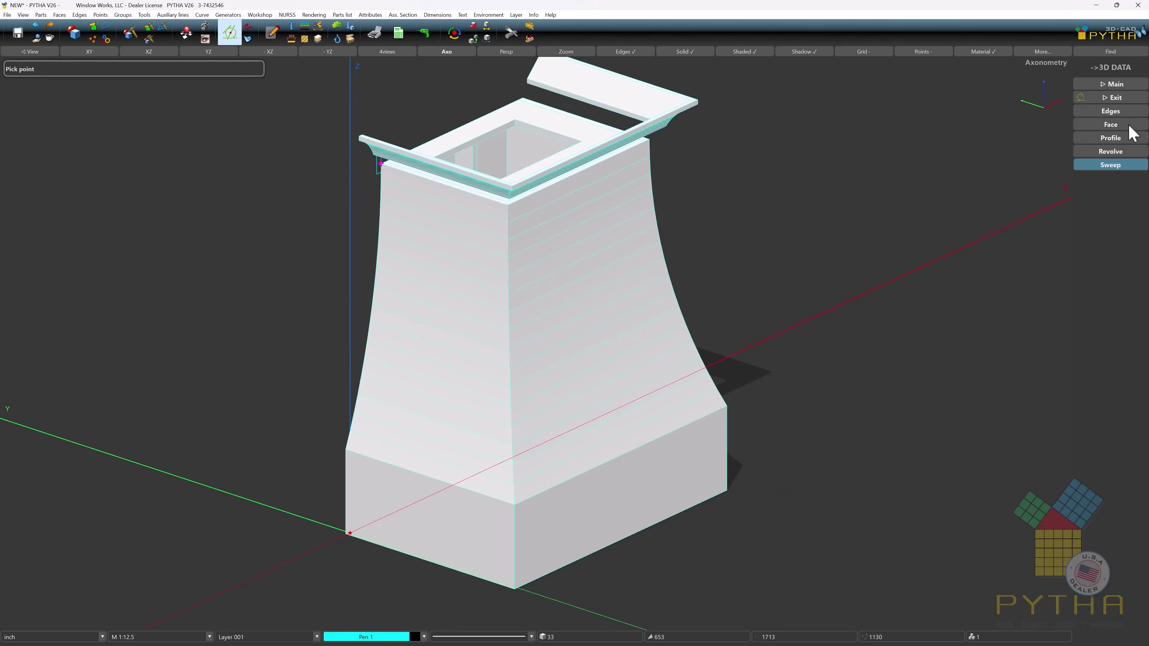
# Step: Sweep the flat backing profile below the cove as a Face cross section around the same three top edges, creating single parts
pyautogui.click(382, 164)
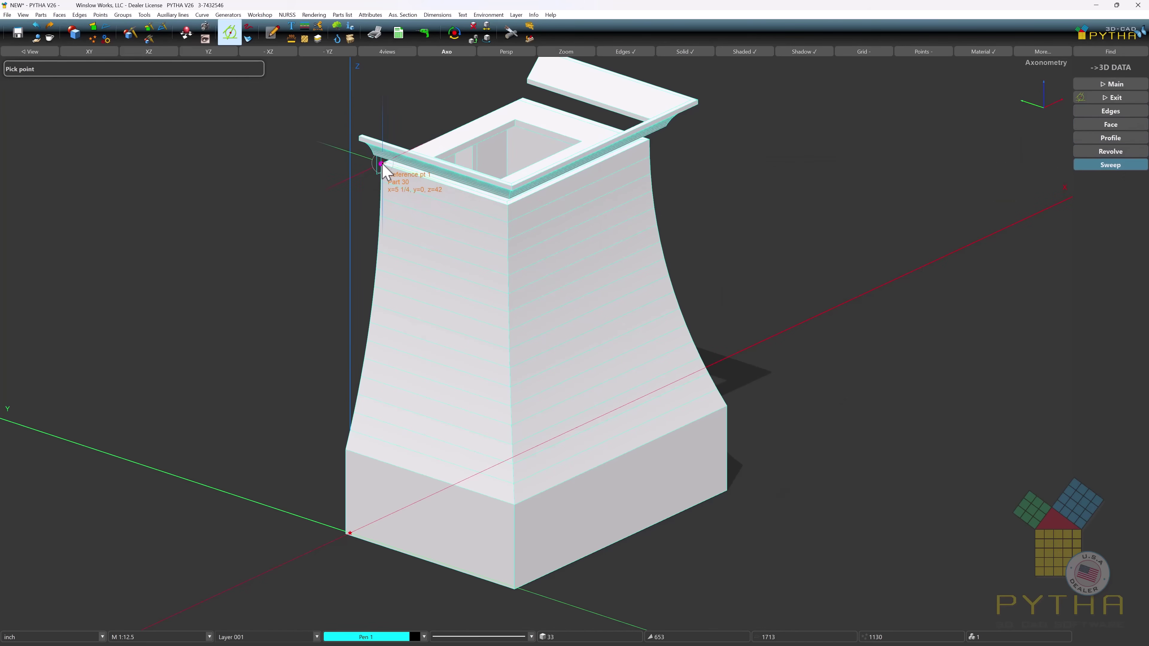
pyautogui.click(505, 201)
pyautogui.click(649, 140)
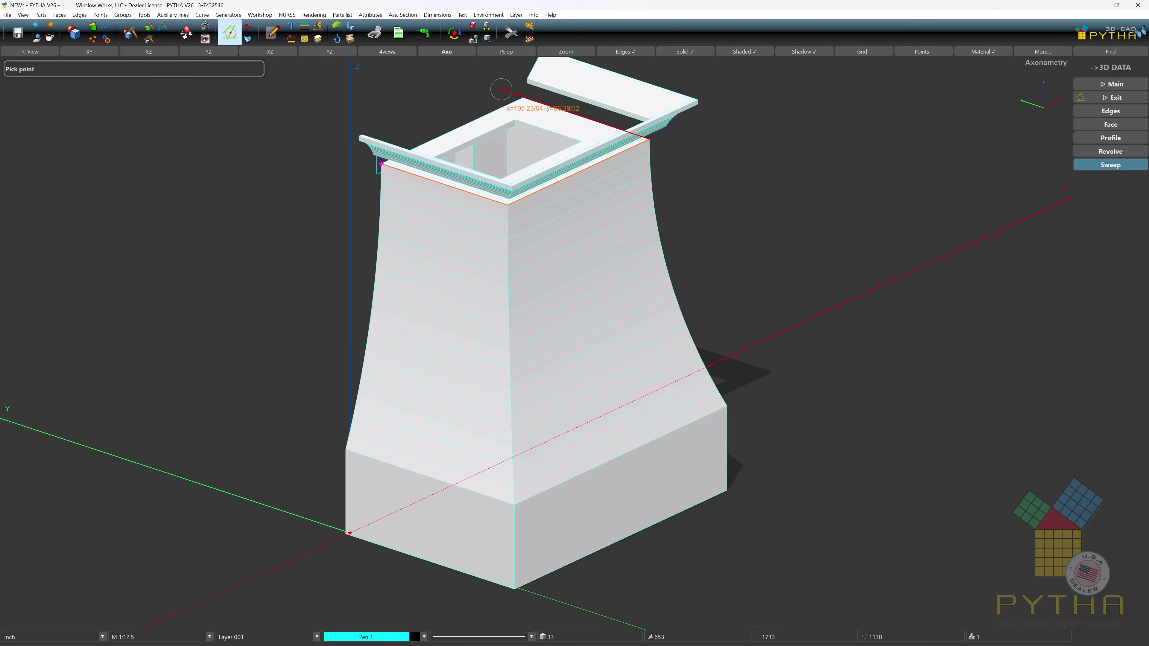
pyautogui.click(523, 95)
pyautogui.rightClick(526, 96)
pyautogui.click(861, 203)
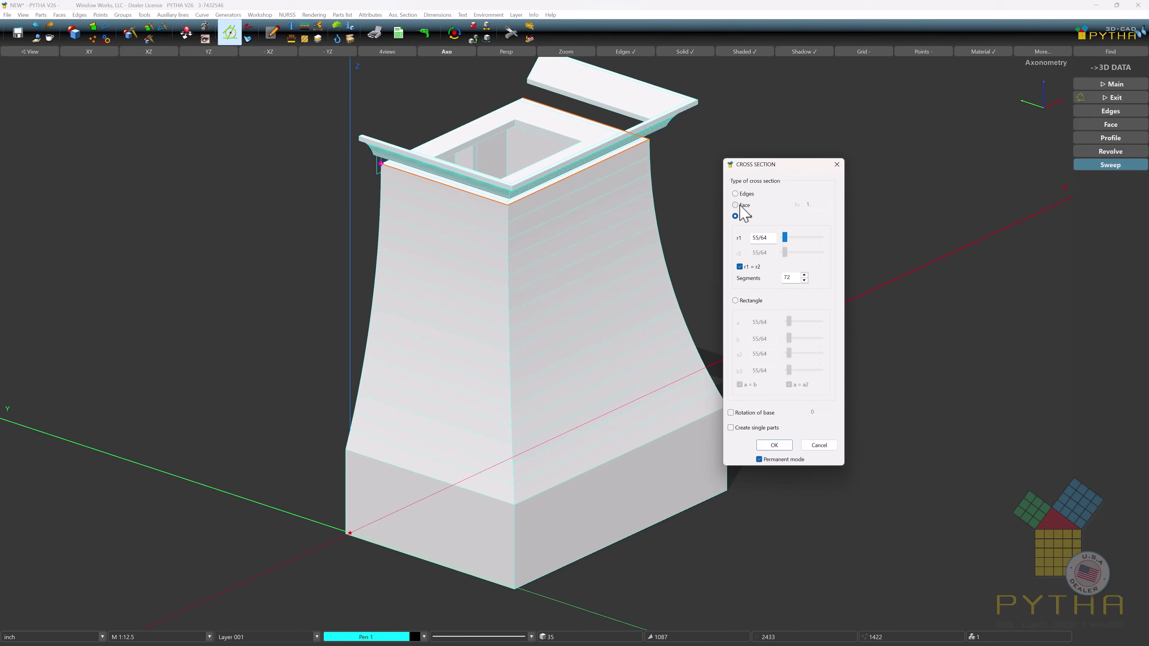
pyautogui.click(735, 205)
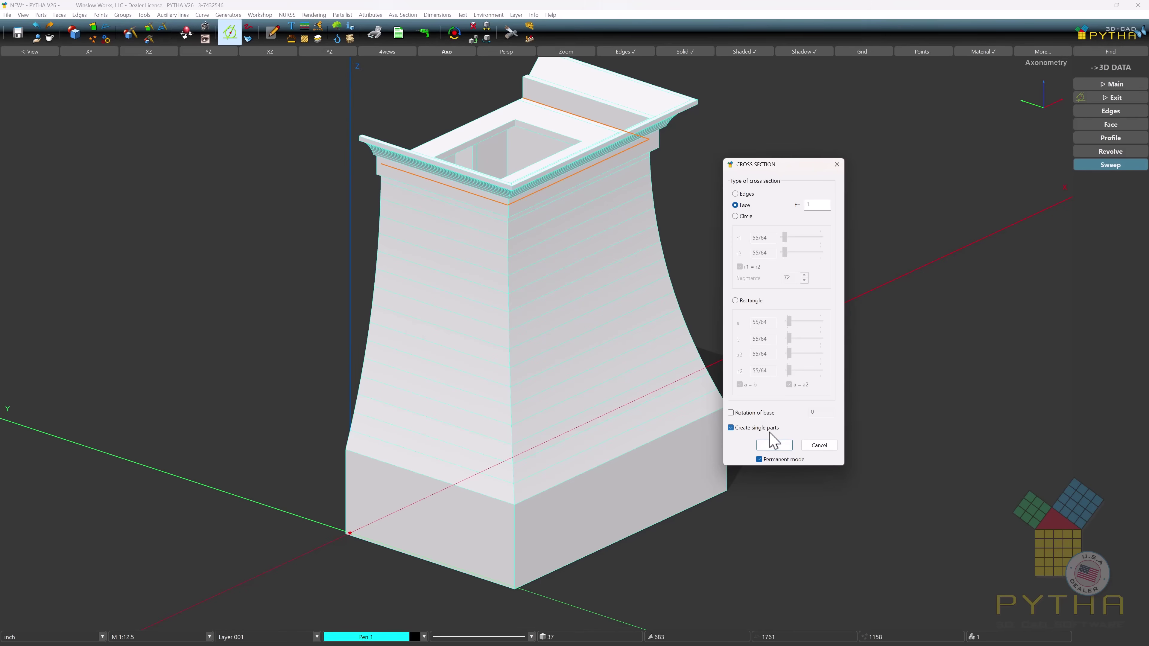
pyautogui.click(773, 445)
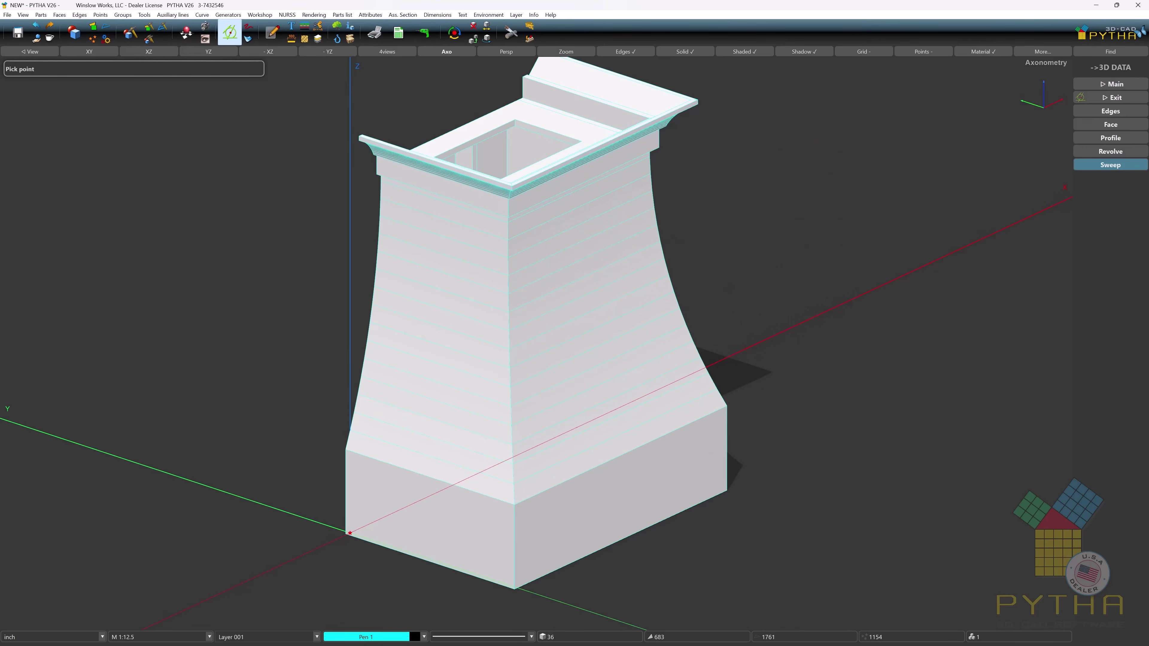